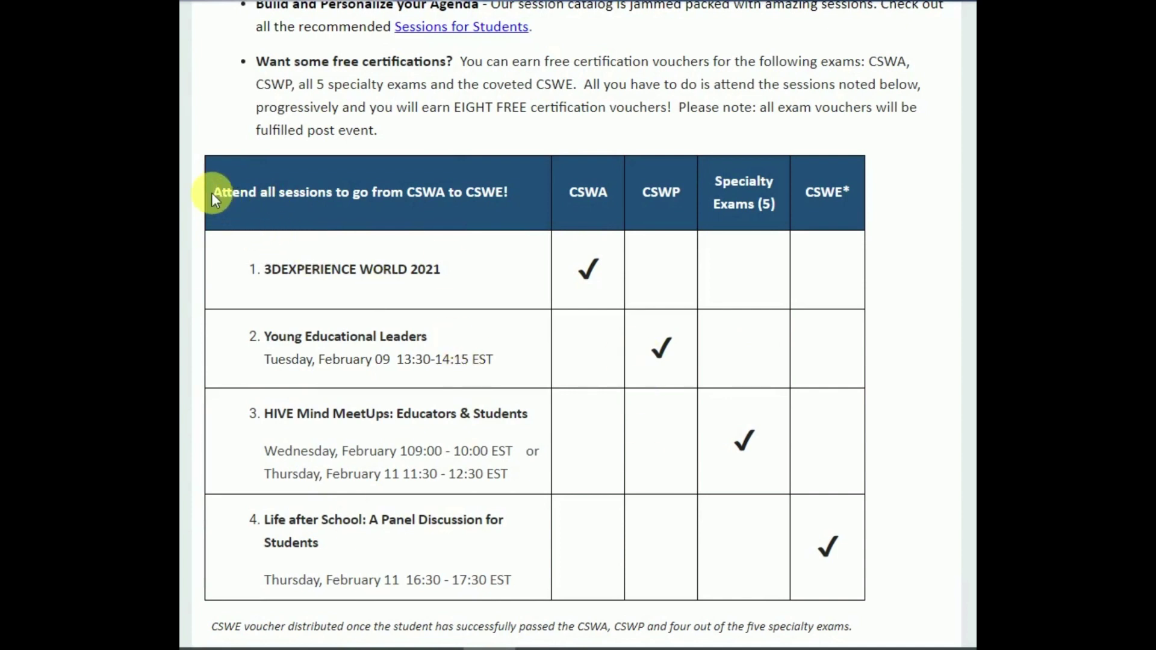
- Select the email sentence offering free CSWA, CSWP, specialty and CSWE certification vouchers
{"action": "mouse_move", "coordinate": [544, 62]}
{"action": "left_mouse_down"}
{"action": "mouse_move", "coordinate": [897, 65]}
{"action": "mouse_move", "coordinate": [307, 88]}
{"action": "mouse_move", "coordinate": [578, 106]}
{"action": "left_mouse_up"}
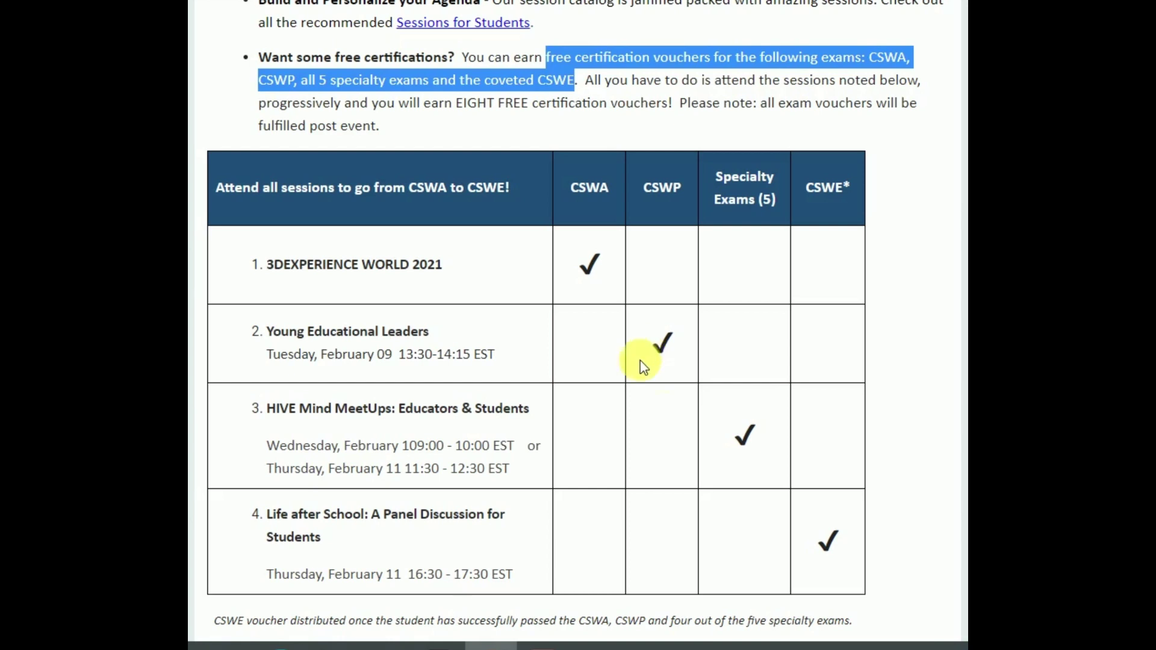
- Deselect the voucher sentence so the session dates and CSWE footnote read clearly
{"action": "left_click", "coordinate": [696, 250]}
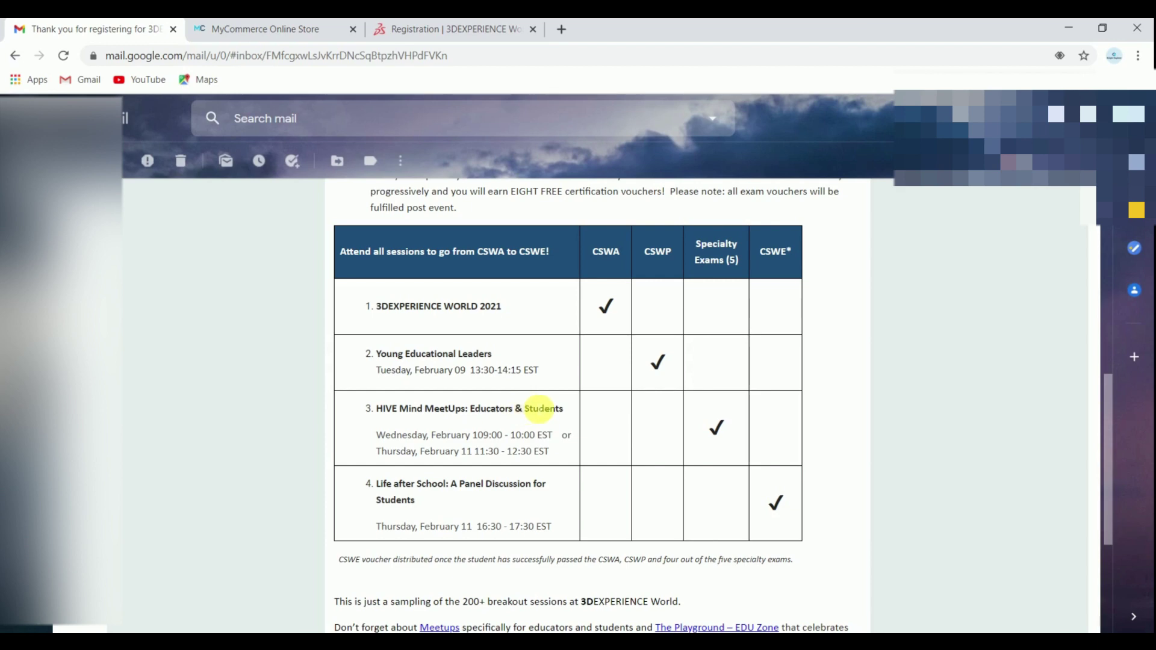
{"action": "left_click", "coordinate": [445, 29]}
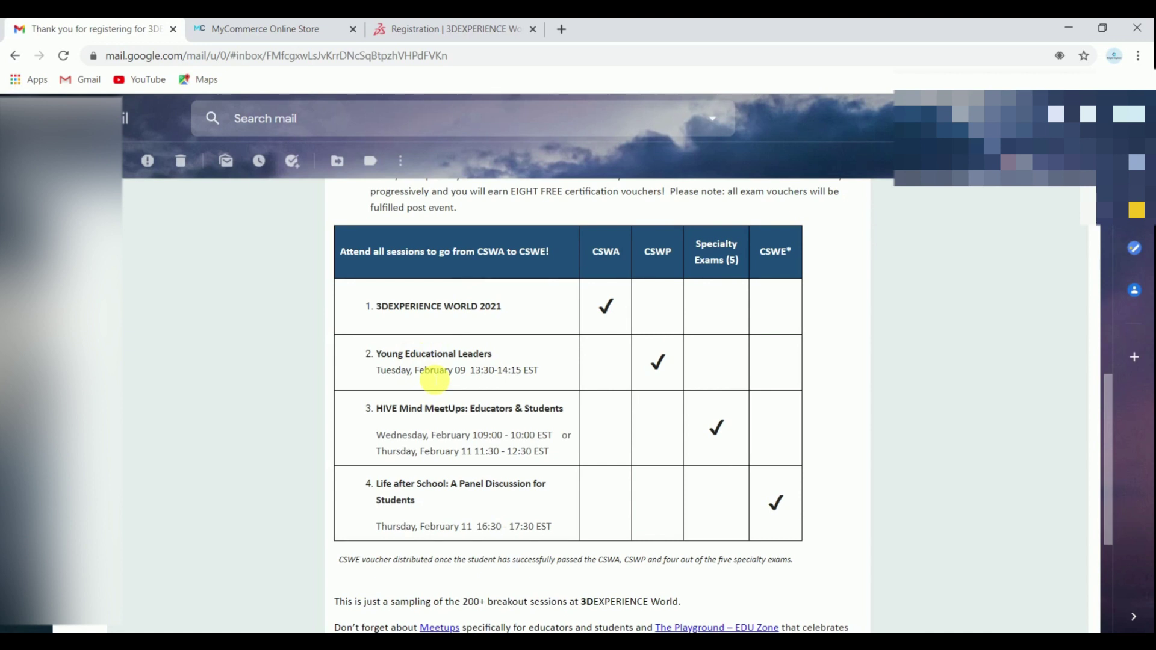
{"action": "left_click", "coordinate": [305, 24]}
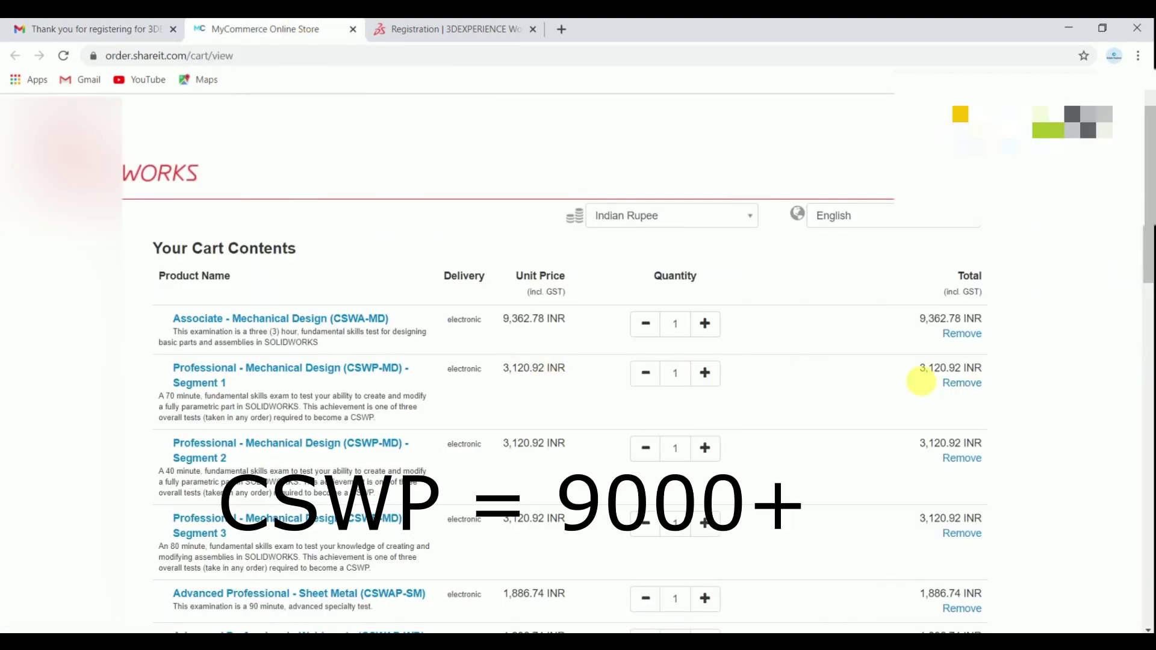
{"action": "scroll", "coordinate": [927, 366], "scroll_direction": "down", "scroll_amount": 1}
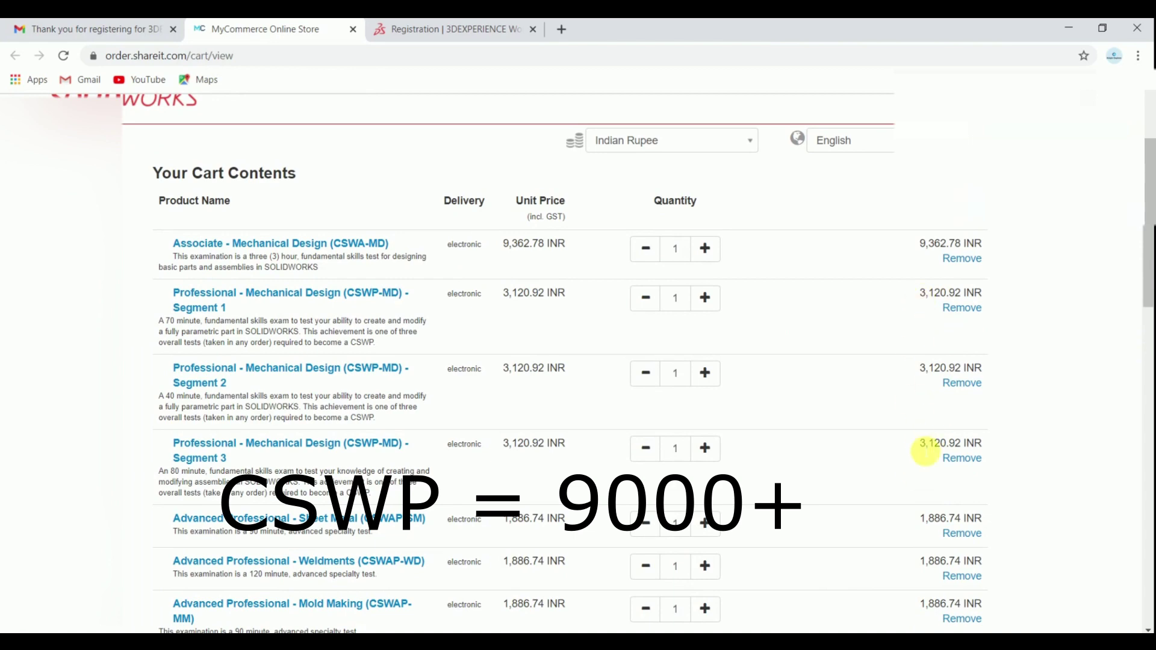
{"action": "left_click", "coordinate": [63, 24]}
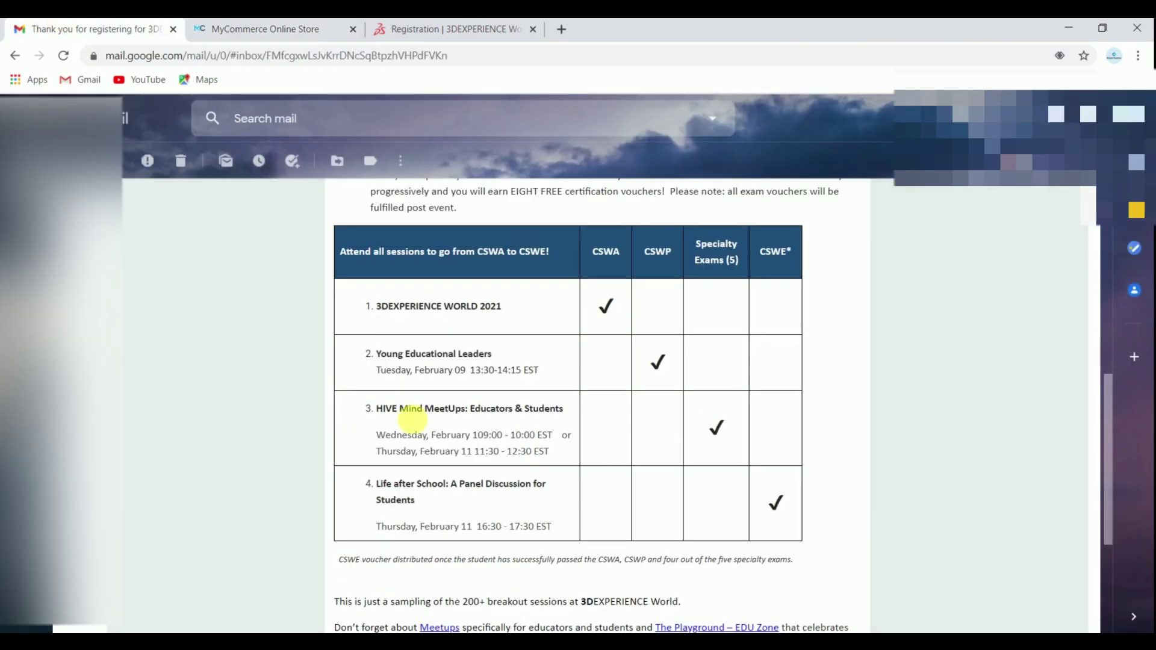
{"action": "scroll", "coordinate": [458, 458], "scroll_direction": "down", "scroll_amount": 1}
{"action": "scroll", "coordinate": [621, 358], "scroll_direction": "up", "scroll_amount": 3}
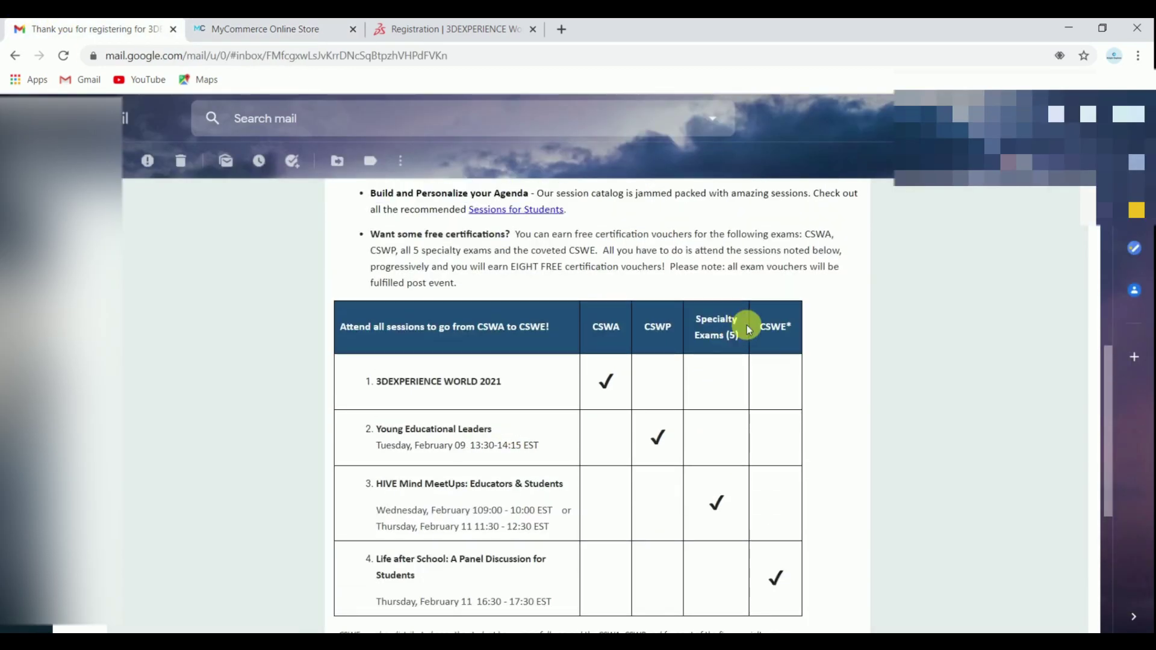
{"action": "scroll", "coordinate": [716, 343], "scroll_direction": "down", "scroll_amount": 1}
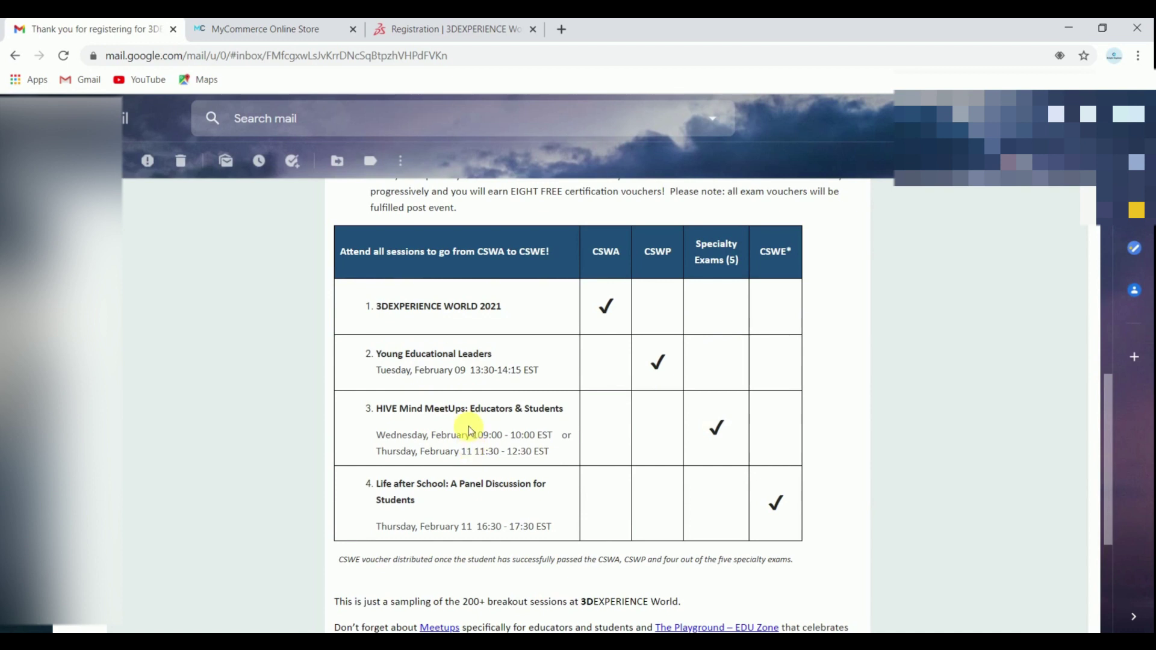
{"action": "left_click", "coordinate": [231, 24]}
{"action": "scroll", "coordinate": [633, 403], "scroll_direction": "down", "scroll_amount": 1}
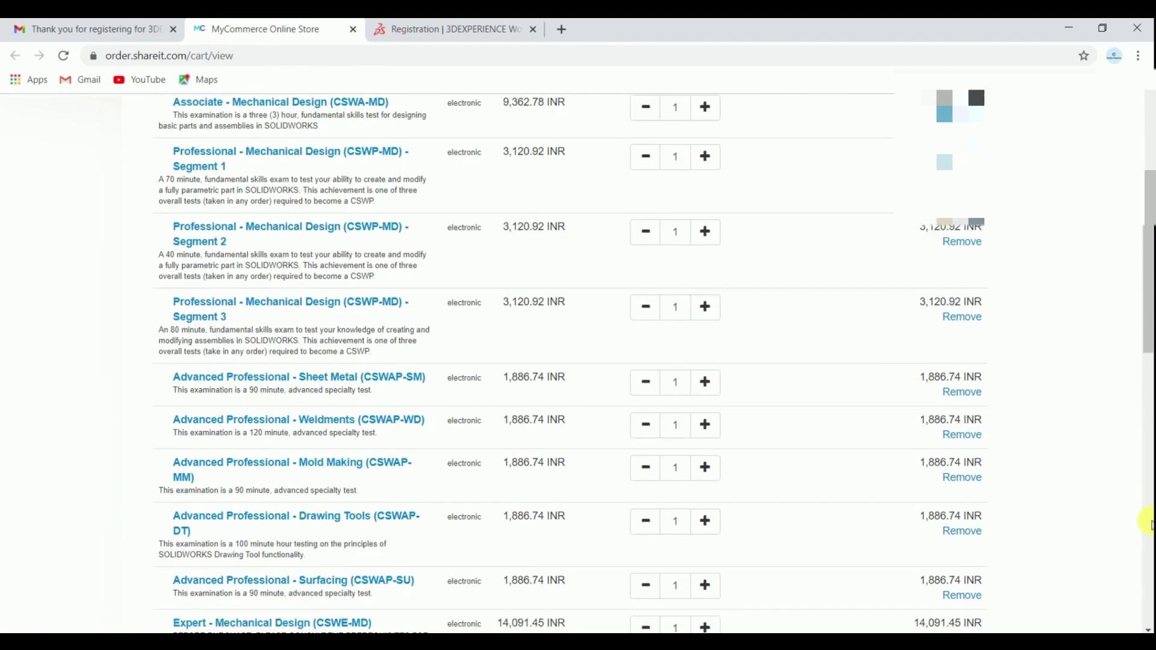
{"action": "scroll", "coordinate": [963, 310], "scroll_direction": "down", "scroll_amount": 2}
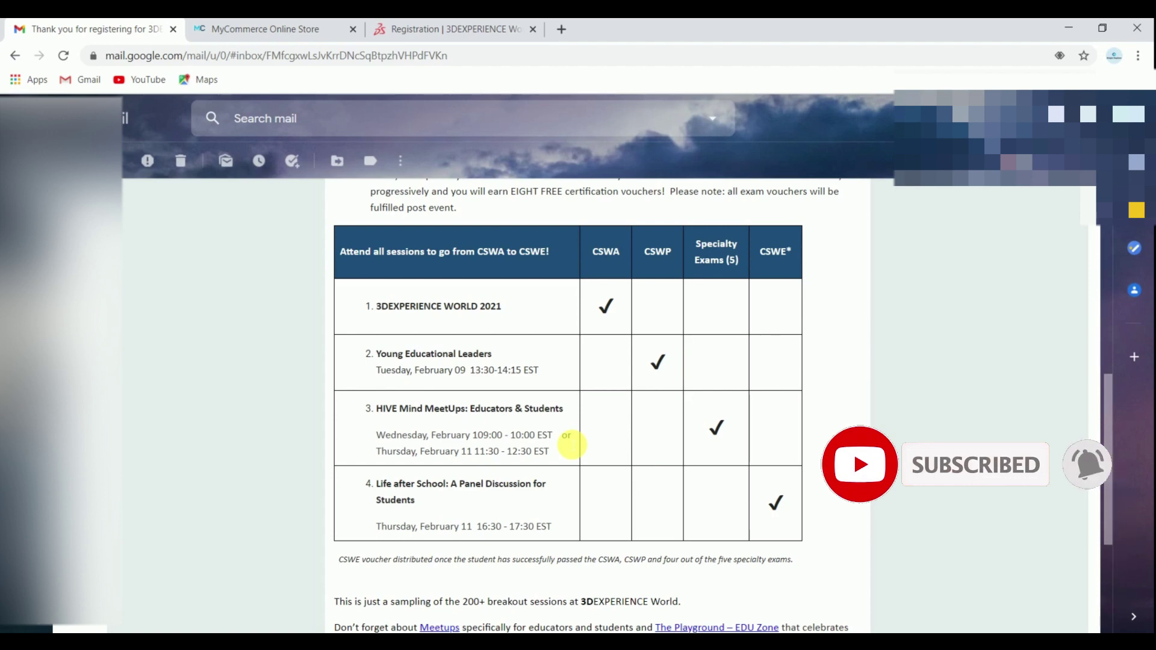
{"action": "left_click", "coordinate": [455, 29]}
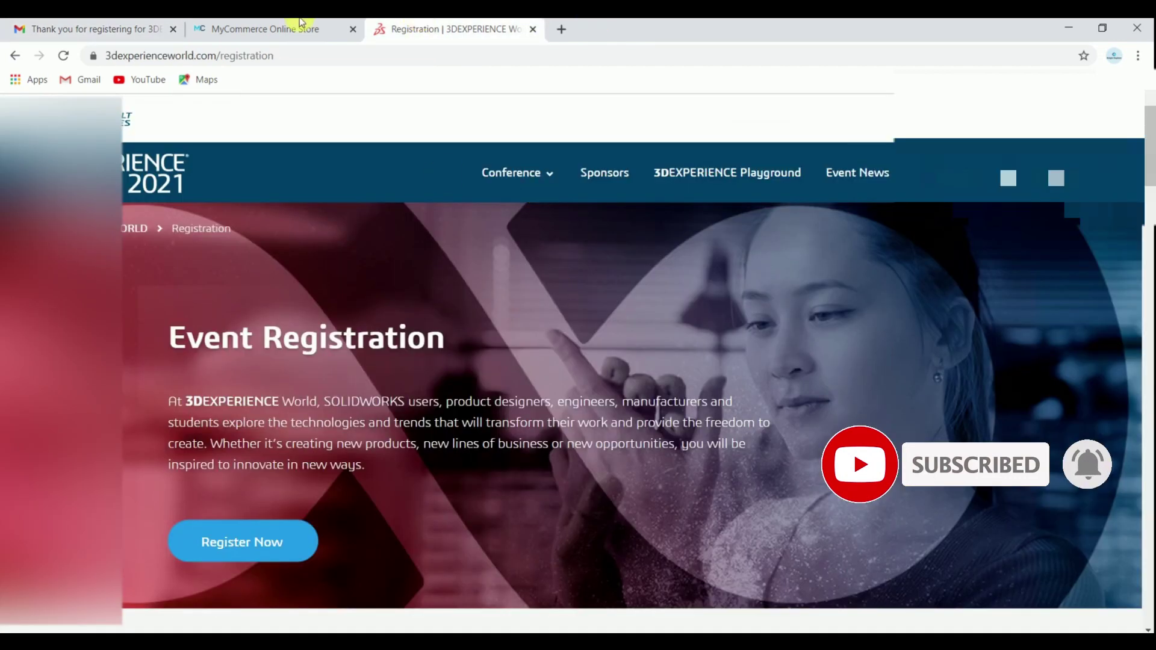
{"action": "left_click", "coordinate": [301, 27]}
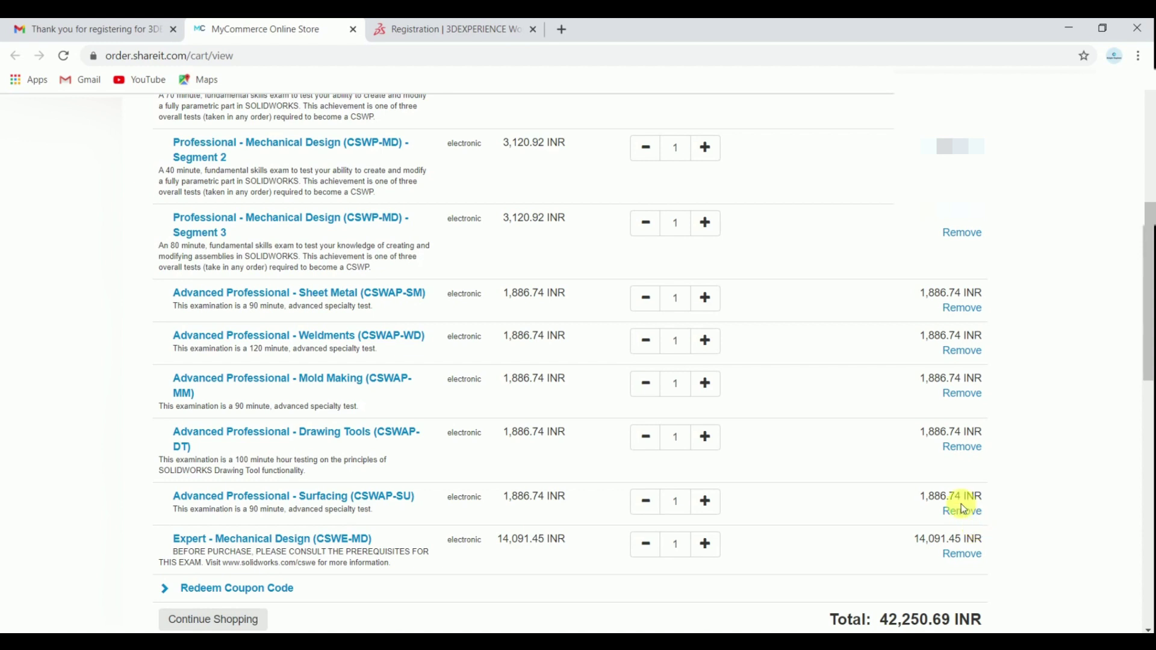
{"action": "scroll", "coordinate": [961, 511], "scroll_direction": "down", "scroll_amount": 3}
{"action": "left_click_drag", "start_coordinate": [830, 394], "coordinate": [1018, 385]}
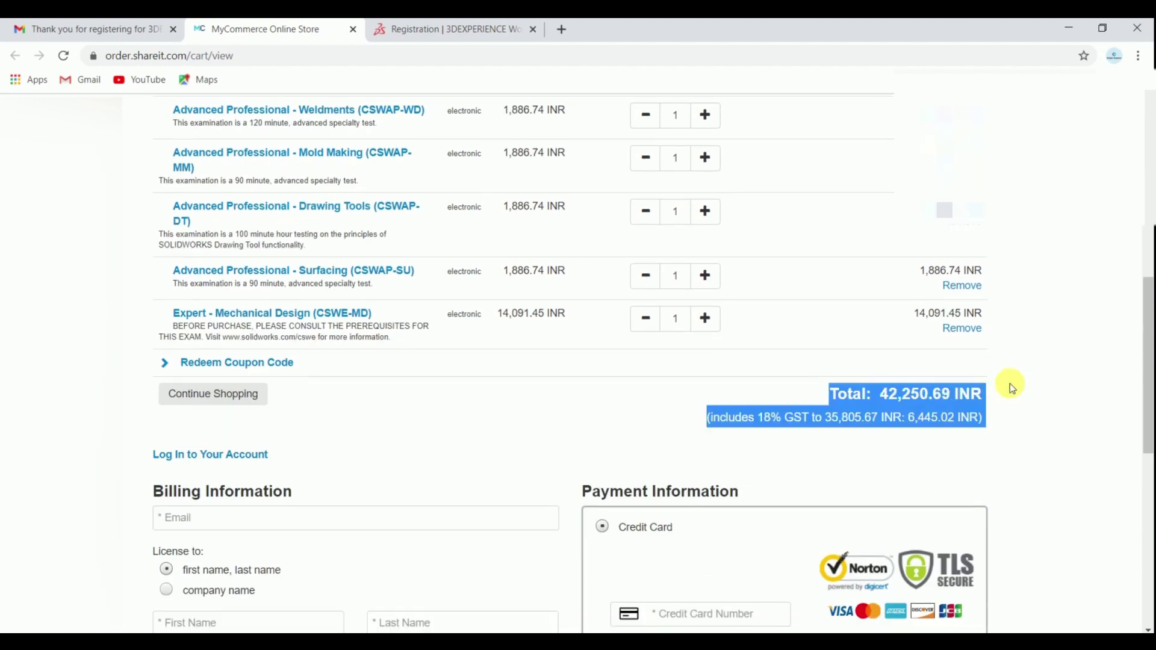
{"action": "left_click", "coordinate": [1013, 392]}
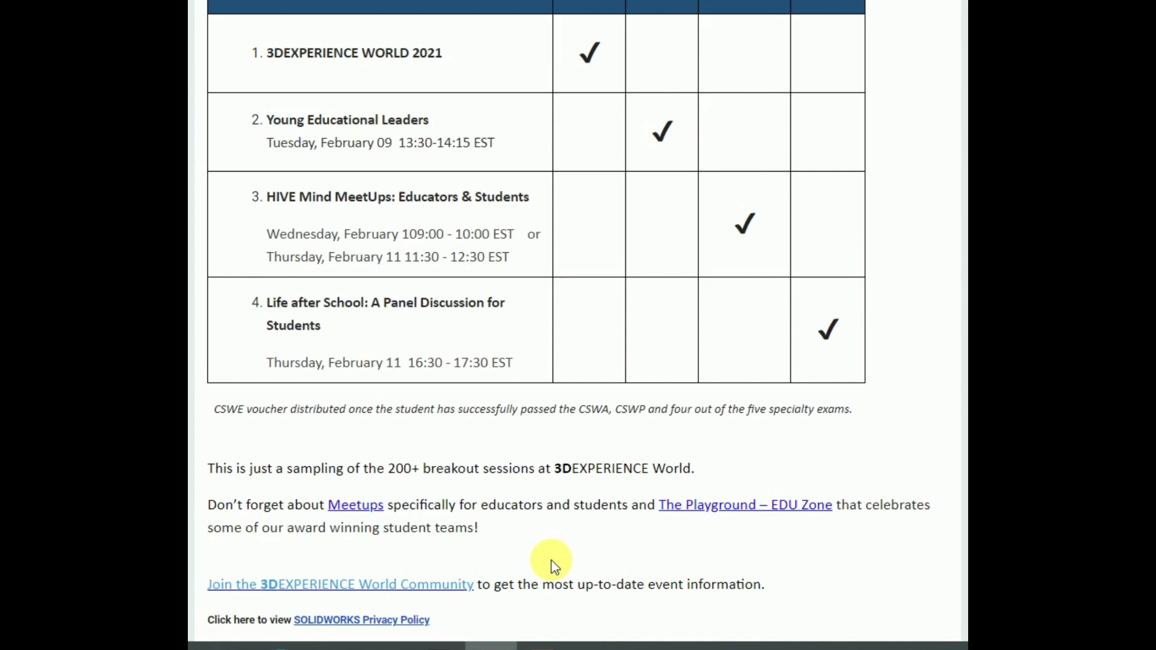
- Select the '3DEXPERIENCE World 2021?' link text, then switch to the Event Registration tab
{"action": "scroll", "coordinate": [554, 566], "scroll_direction": "down", "scroll_amount": 4}
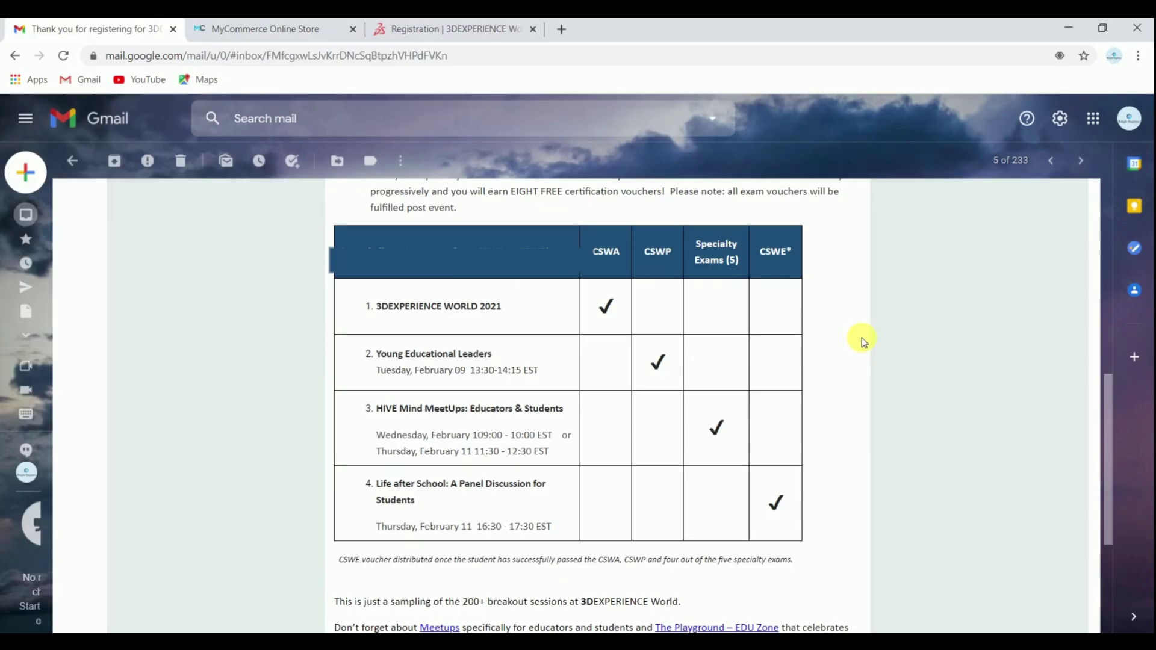
{"action": "scroll", "coordinate": [859, 335], "scroll_direction": "up", "scroll_amount": 5}
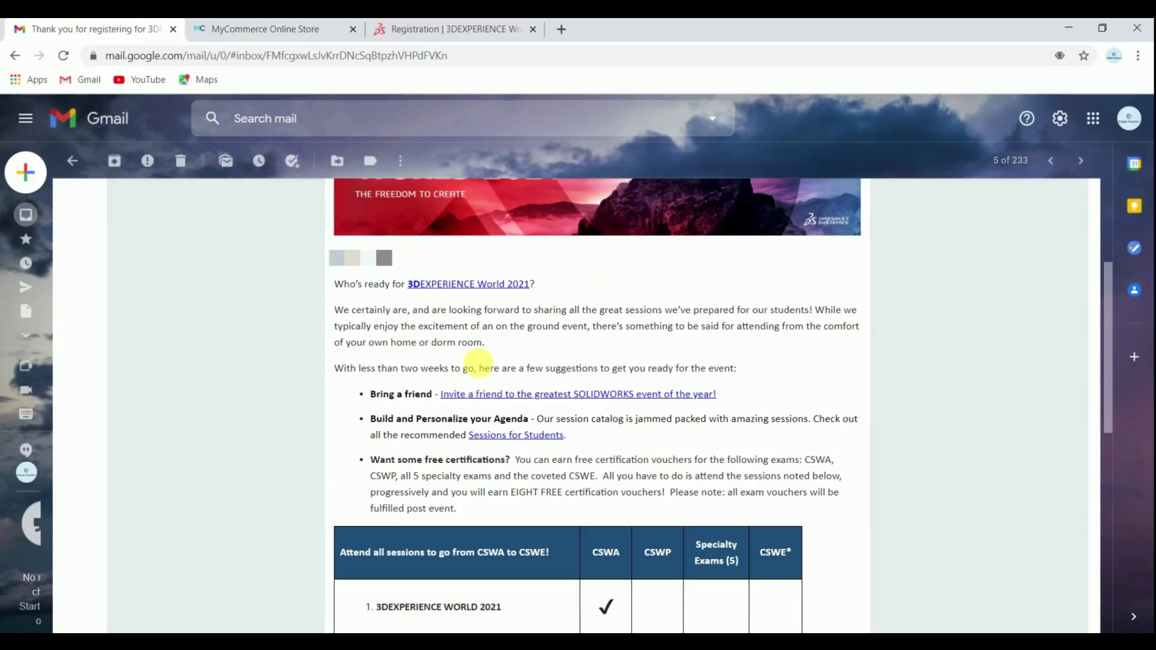
{"action": "left_click_drag", "start_coordinate": [406, 284], "coordinate": [563, 283]}
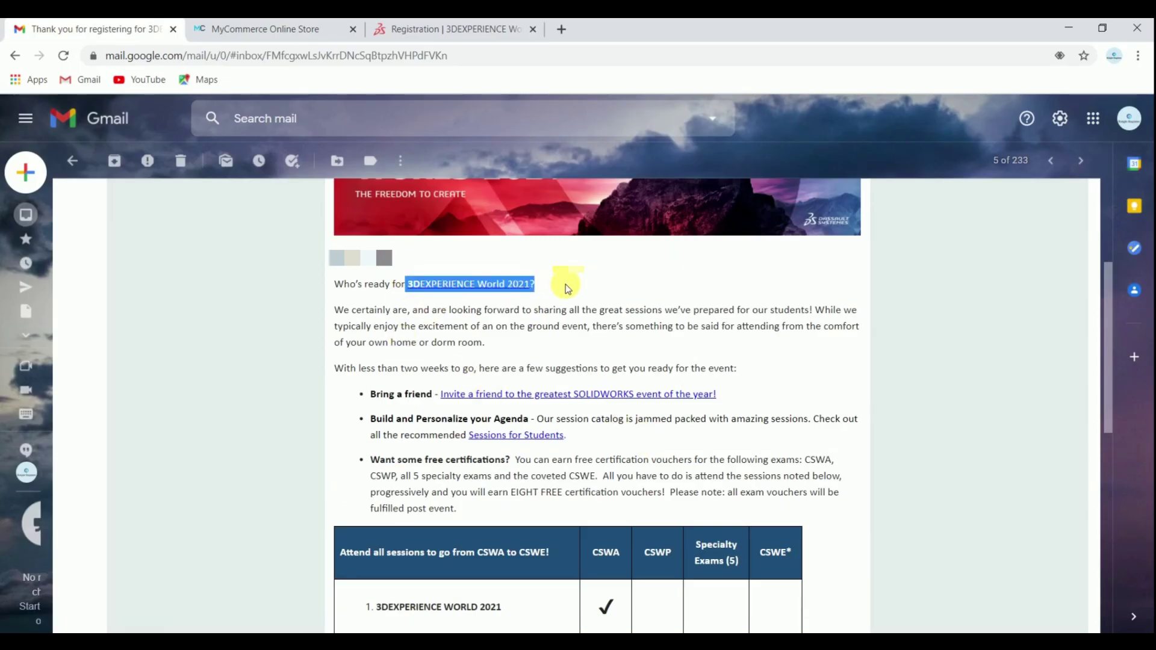
{"action": "left_click", "coordinate": [453, 30]}
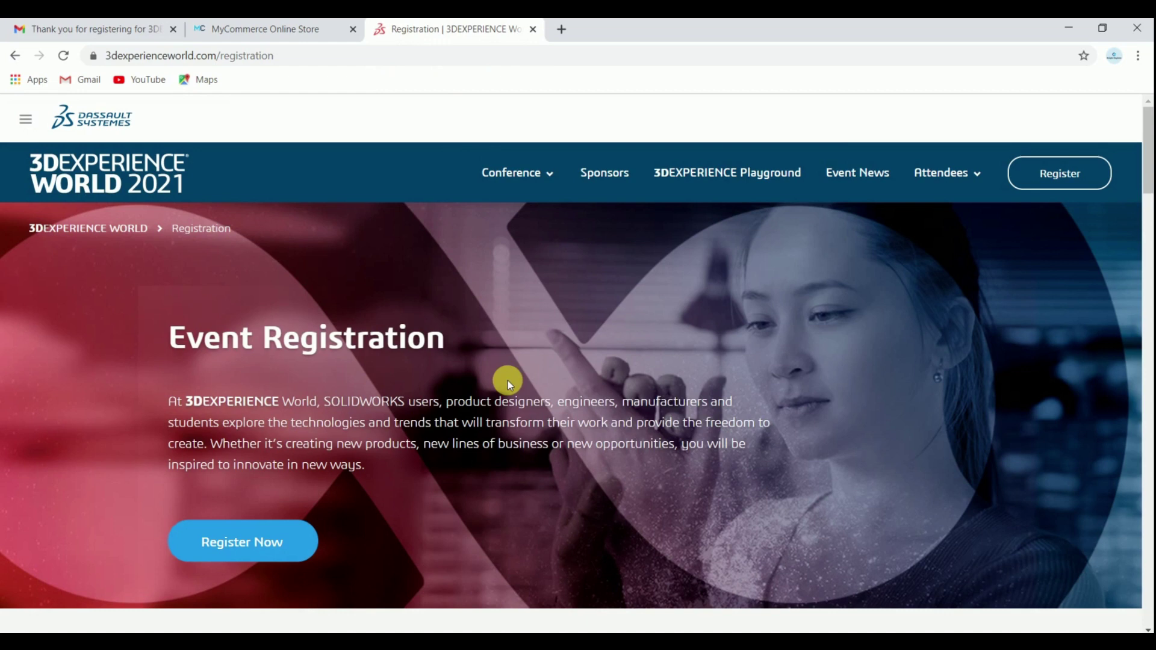
- Read through the registration terms and conditions, then choose Register Now
{"action": "scroll", "coordinate": [509, 383], "scroll_direction": "down", "scroll_amount": 1}
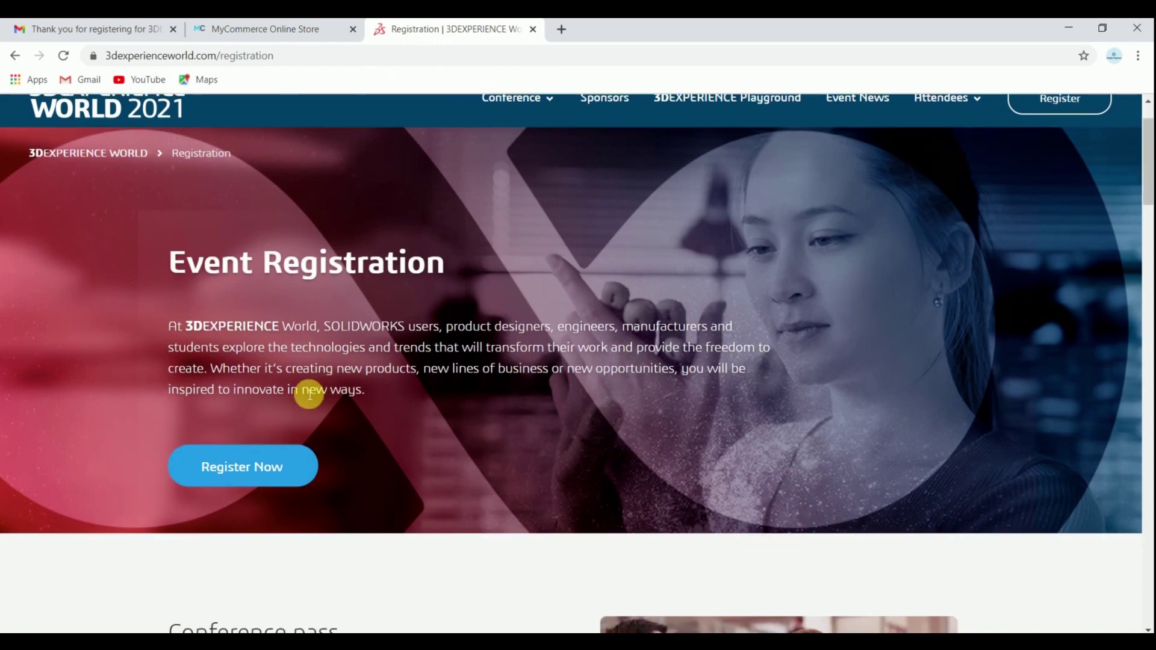
{"action": "scroll", "coordinate": [310, 395], "scroll_direction": "down", "scroll_amount": 4}
{"action": "scroll", "coordinate": [307, 385], "scroll_direction": "down", "scroll_amount": 1}
{"action": "scroll", "coordinate": [312, 386], "scroll_direction": "down", "scroll_amount": 2}
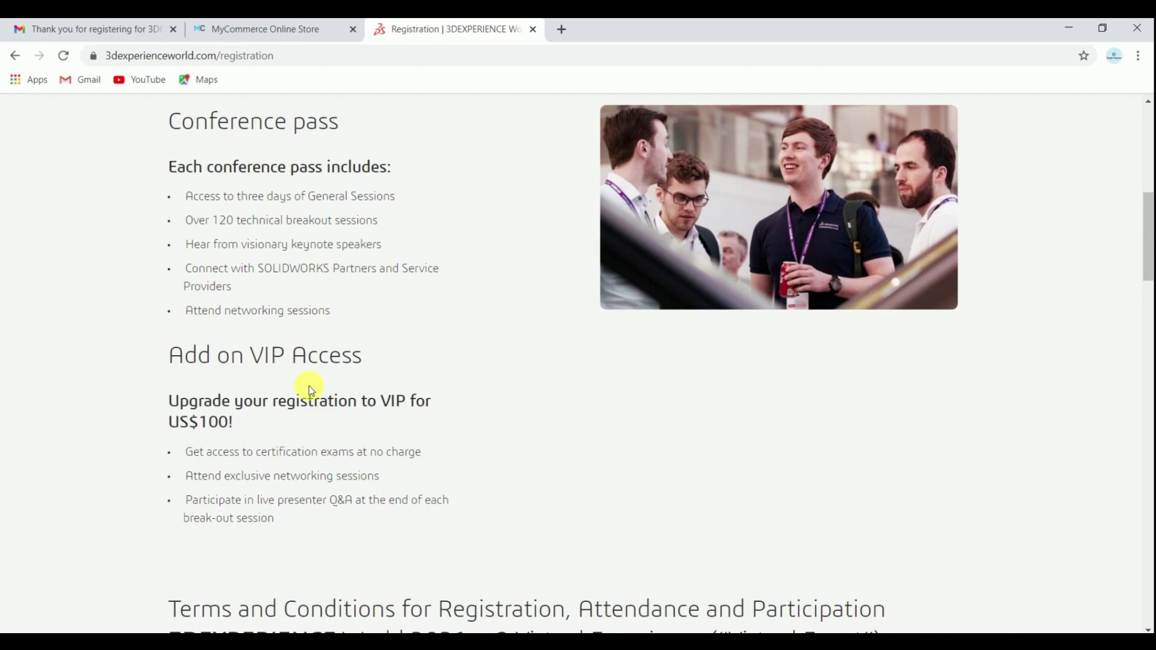
{"action": "scroll", "coordinate": [305, 387], "scroll_direction": "up", "scroll_amount": 2}
{"action": "scroll", "coordinate": [407, 380], "scroll_direction": "down", "scroll_amount": 5}
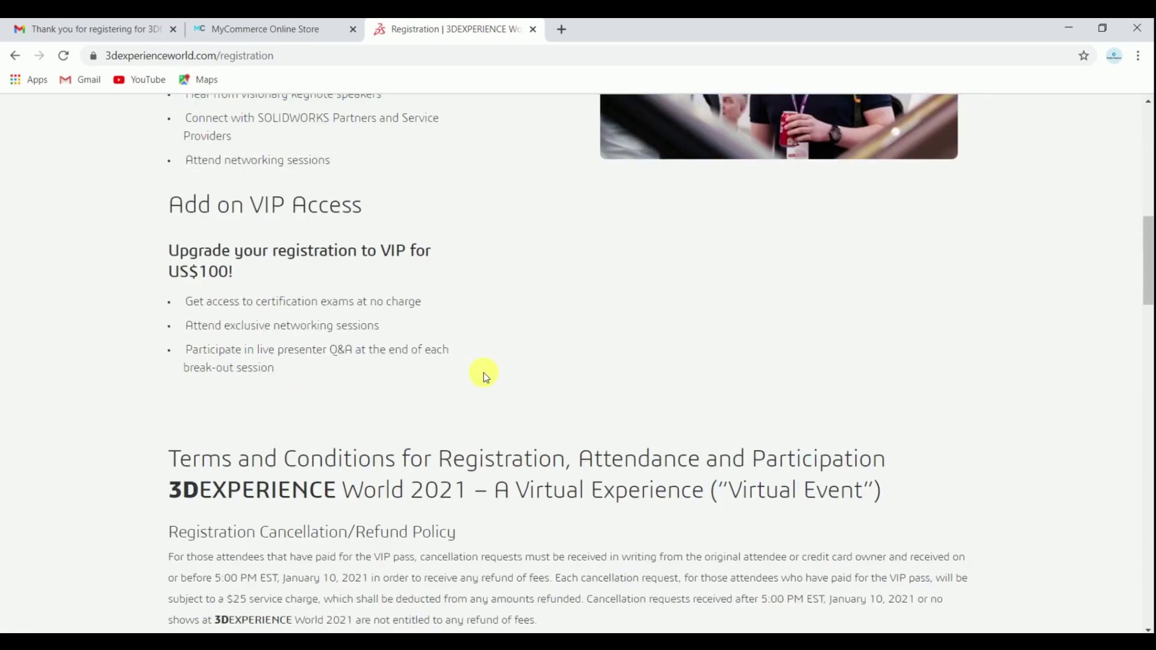
{"action": "scroll", "coordinate": [1036, 160], "scroll_direction": "down", "scroll_amount": 4}
{"action": "scroll", "coordinate": [521, 439], "scroll_direction": "down", "scroll_amount": 4}
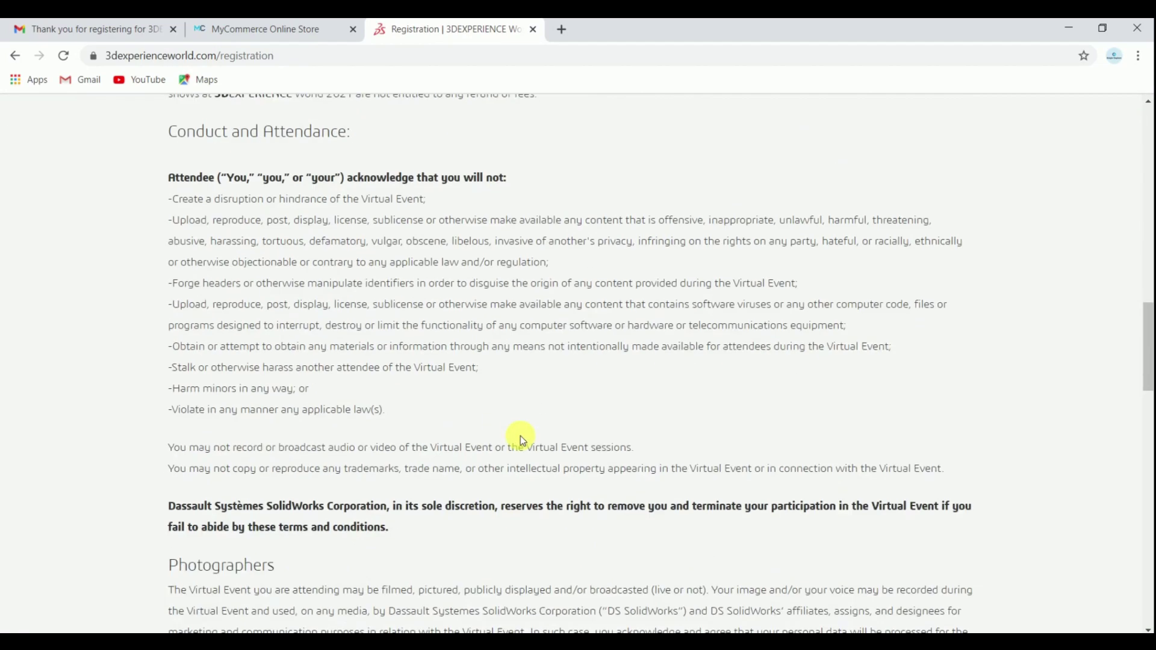
{"action": "scroll", "coordinate": [521, 439], "scroll_direction": "down", "scroll_amount": 6}
{"action": "scroll", "coordinate": [522, 440], "scroll_direction": "up", "scroll_amount": 7}
{"action": "scroll", "coordinate": [521, 440], "scroll_direction": "up", "scroll_amount": 6}
{"action": "scroll", "coordinate": [525, 441], "scroll_direction": "up", "scroll_amount": 3}
{"action": "scroll", "coordinate": [525, 441], "scroll_direction": "up", "scroll_amount": 5}
{"action": "scroll", "coordinate": [524, 442], "scroll_direction": "up", "scroll_amount": 4}
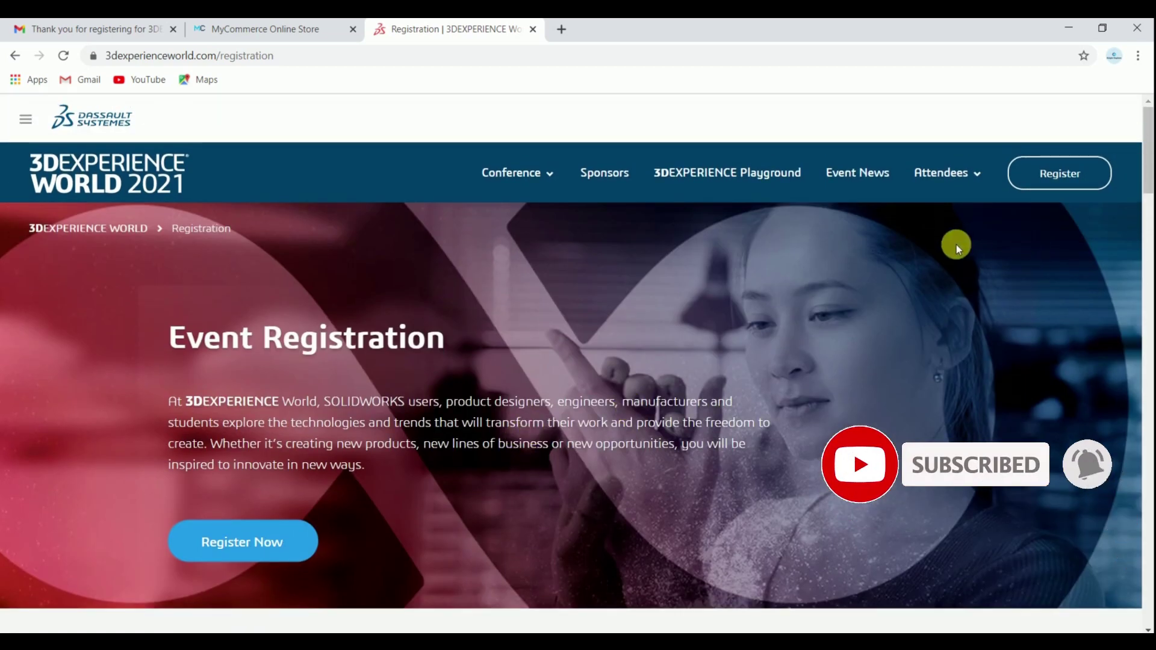
{"action": "scroll", "coordinate": [608, 325], "scroll_direction": "down", "scroll_amount": 1}
{"action": "scroll", "coordinate": [115, 277], "scroll_direction": "up", "scroll_amount": 1}
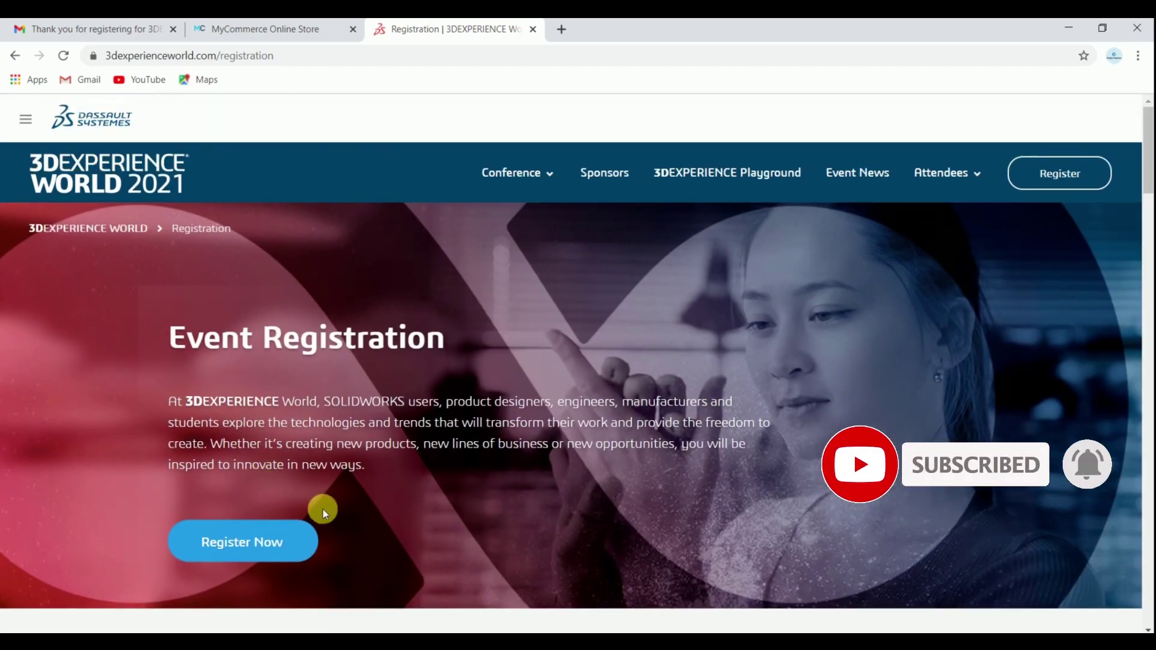
{"action": "left_click", "coordinate": [246, 545]}
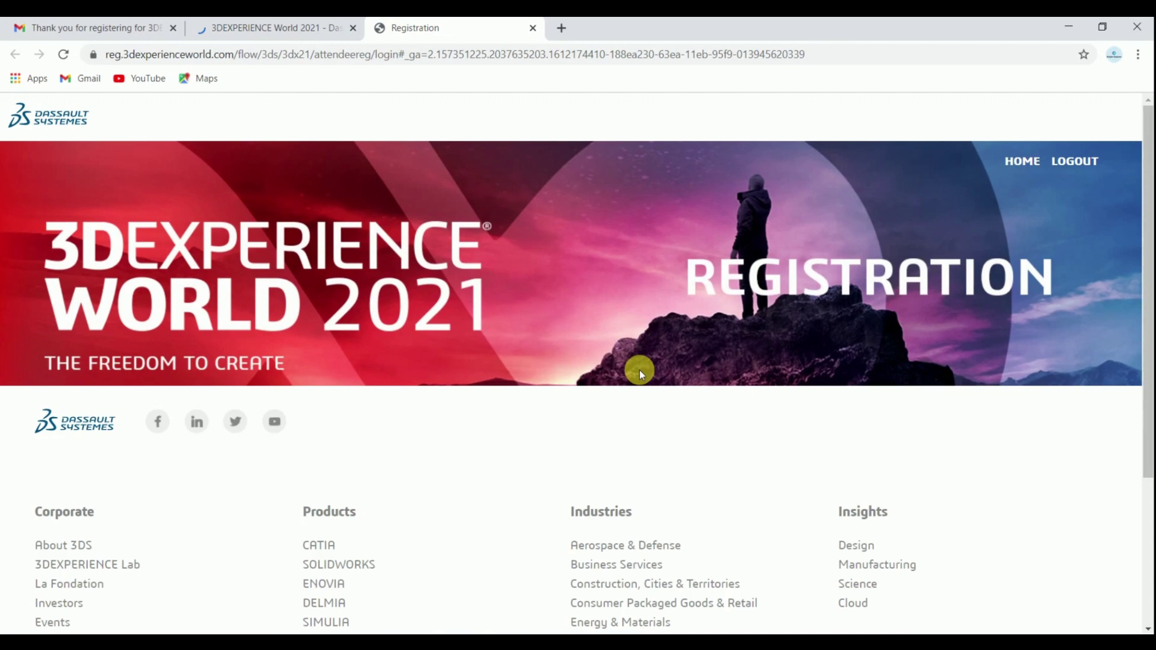
- Go to the account-creation form on the registration login page
{"action": "scroll", "coordinate": [640, 370], "scroll_direction": "down", "scroll_amount": 2}
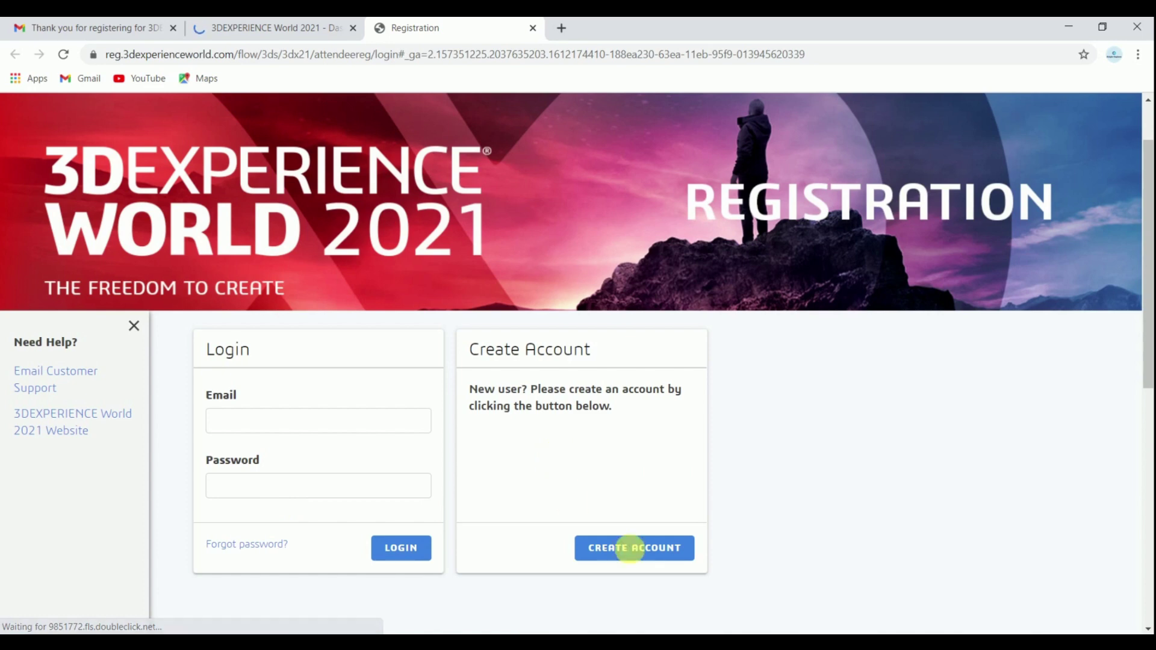
{"action": "left_click", "coordinate": [646, 554]}
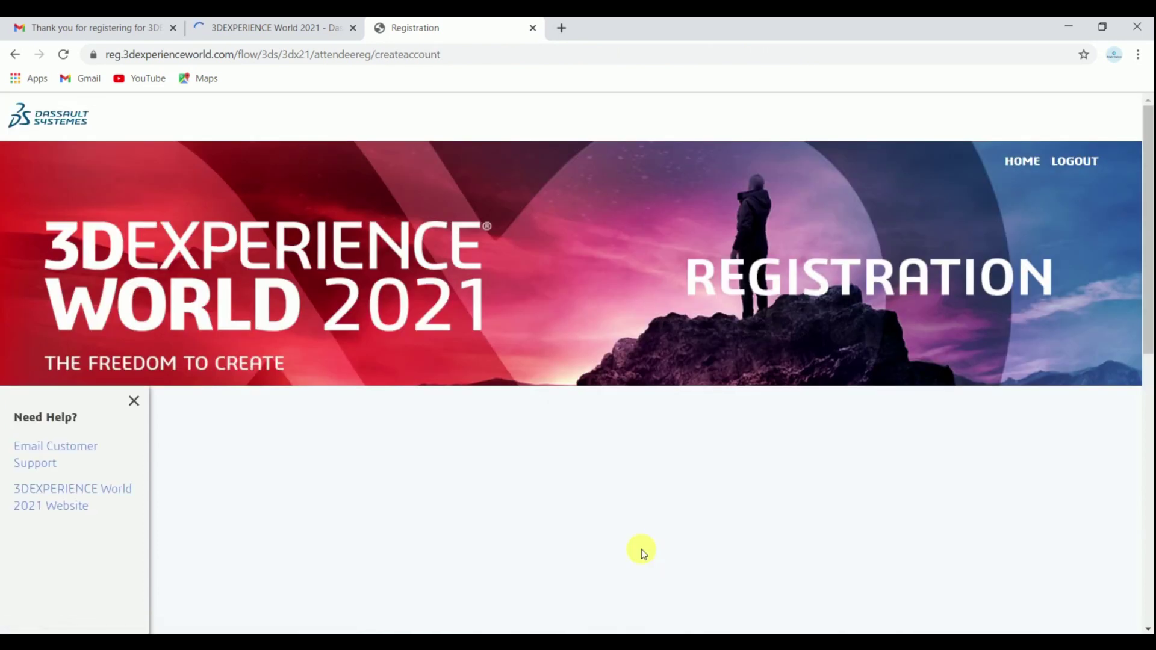
- Fill in the Create Account fields and select the password requirements list
{"action": "scroll", "coordinate": [642, 544], "scroll_direction": "down", "scroll_amount": 2}
{"action": "scroll", "coordinate": [642, 537], "scroll_direction": "down", "scroll_amount": 3}
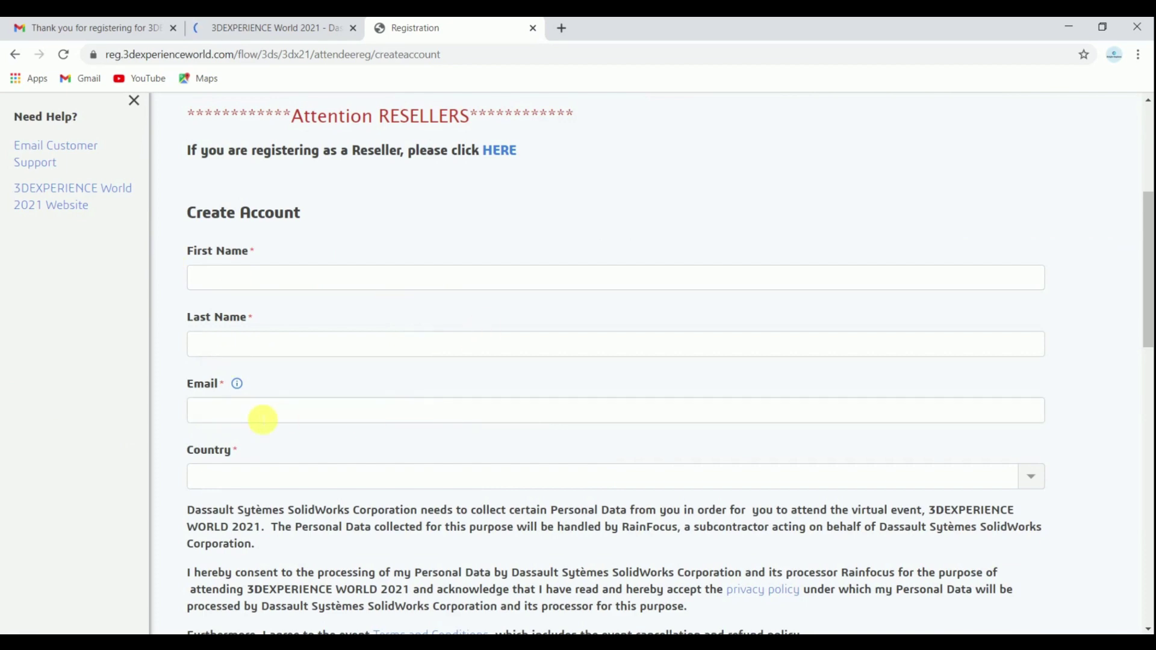
{"action": "scroll", "coordinate": [259, 418], "scroll_direction": "down", "scroll_amount": 3}
{"action": "scroll", "coordinate": [244, 388], "scroll_direction": "down", "scroll_amount": 2}
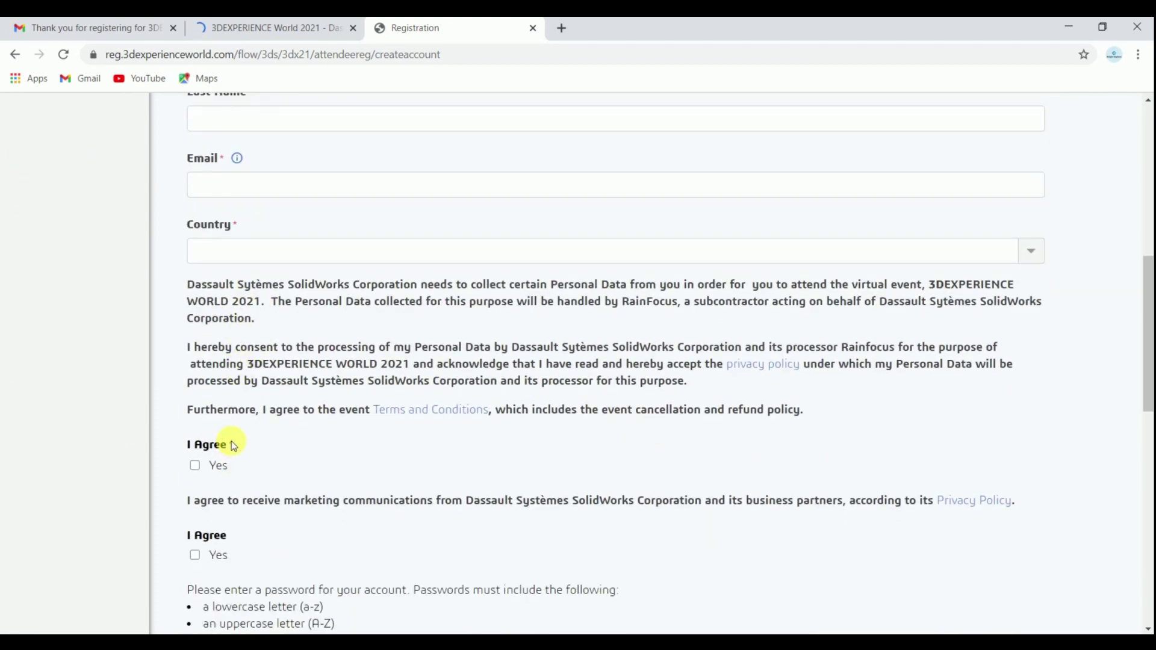
{"action": "scroll", "coordinate": [232, 443], "scroll_direction": "down", "scroll_amount": 3}
{"action": "scroll", "coordinate": [356, 396], "scroll_direction": "down", "scroll_amount": 1}
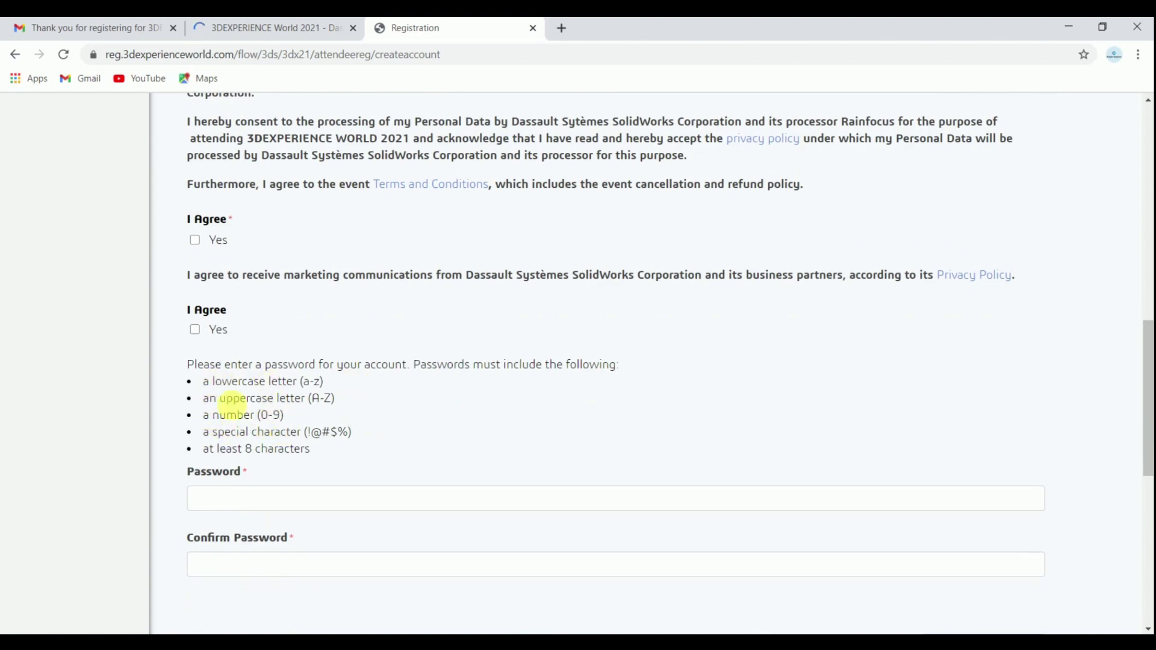
{"action": "left_click_drag", "start_coordinate": [203, 382], "coordinate": [330, 453]}
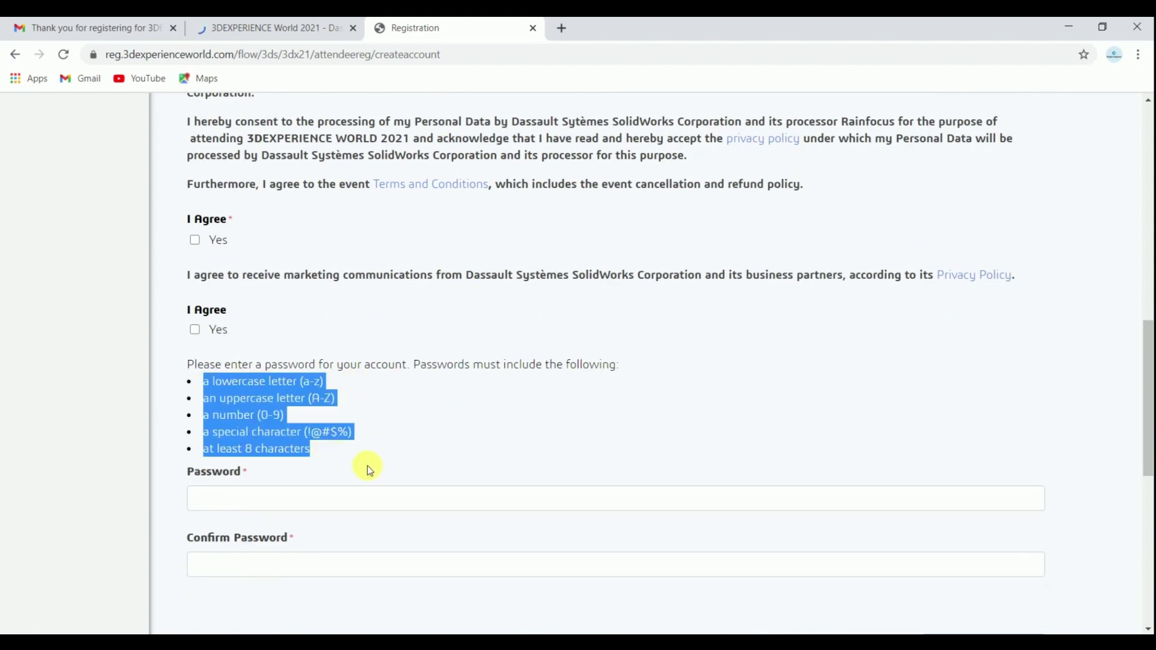
{"action": "scroll", "coordinate": [369, 468], "scroll_direction": "down", "scroll_amount": 1}
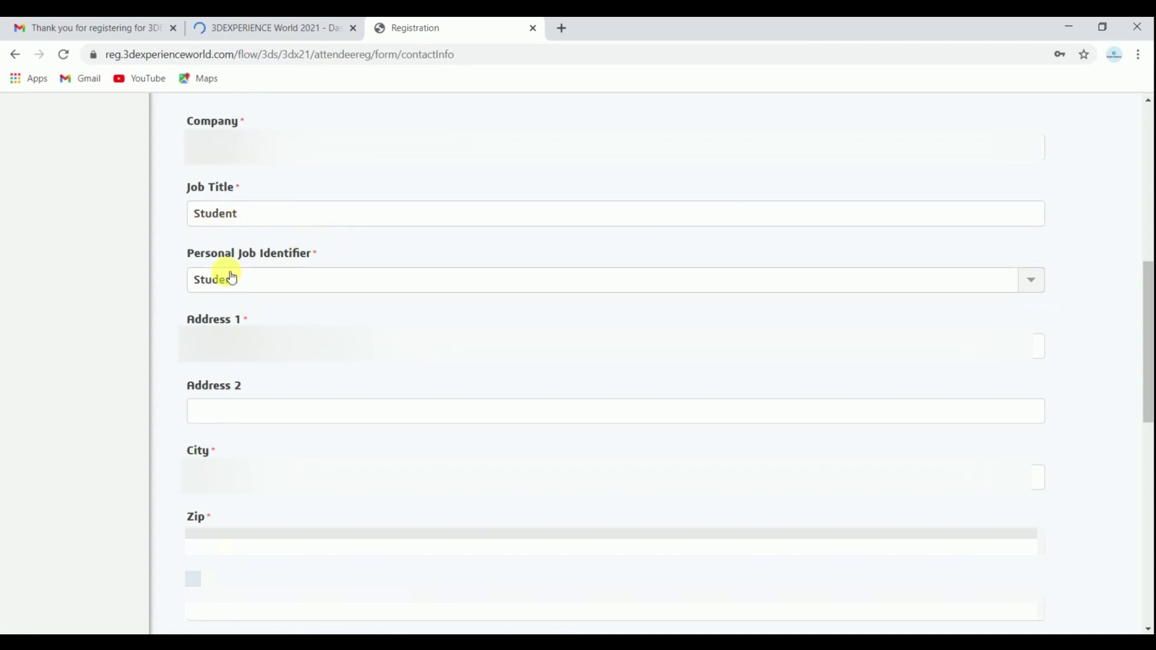
- Set Personal Job Identifier to Student and save the contact details
{"action": "left_click", "coordinate": [1035, 280]}
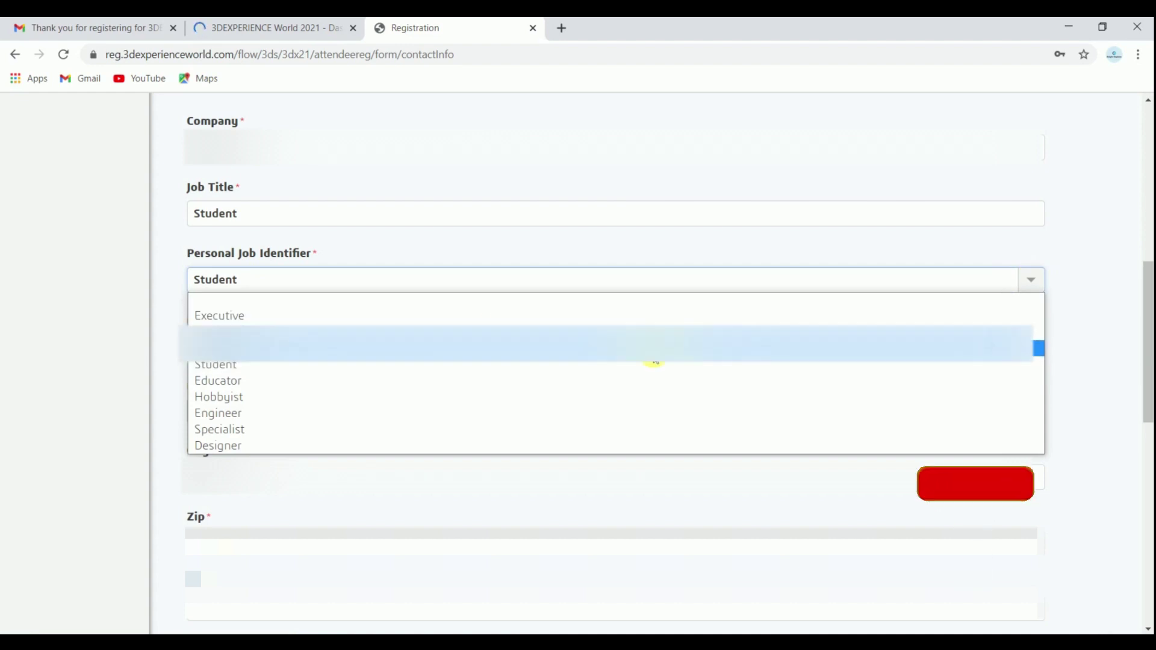
{"action": "left_click", "coordinate": [616, 366]}
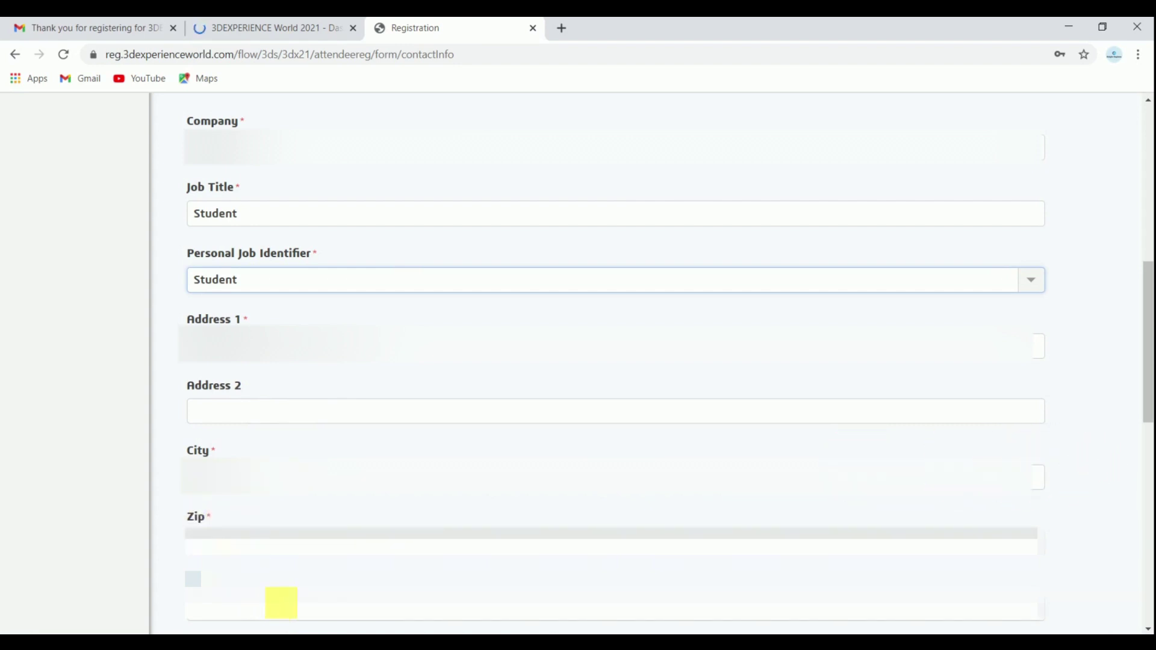
{"action": "scroll", "coordinate": [282, 602], "scroll_direction": "down", "scroll_amount": 5}
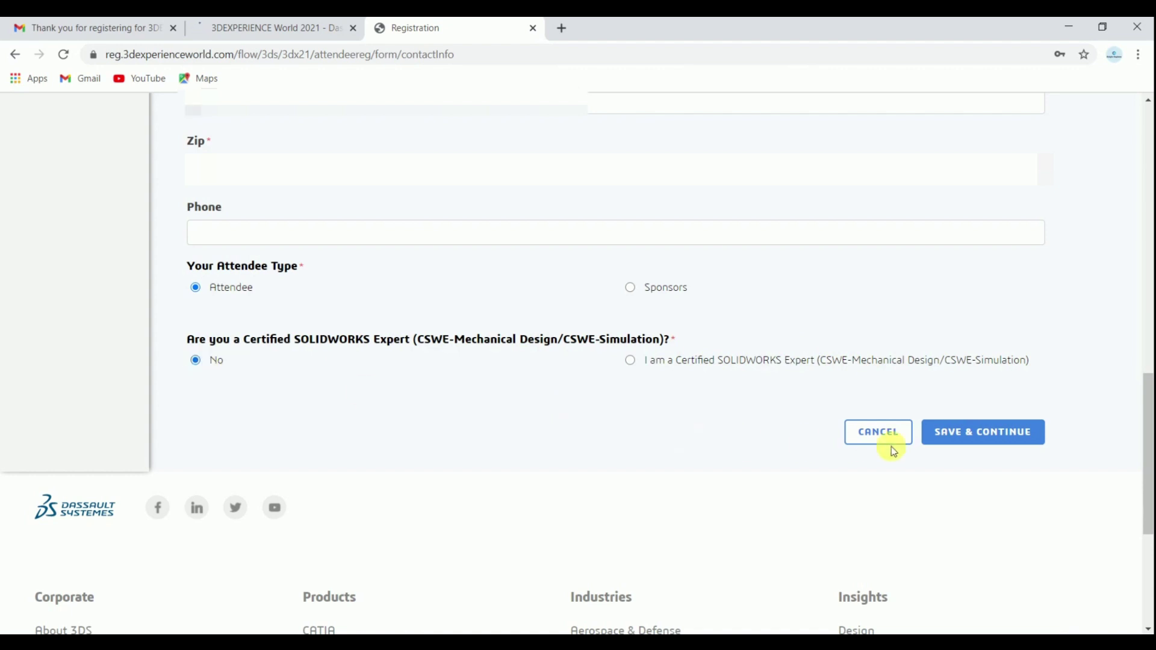
{"action": "left_click", "coordinate": [973, 433]}
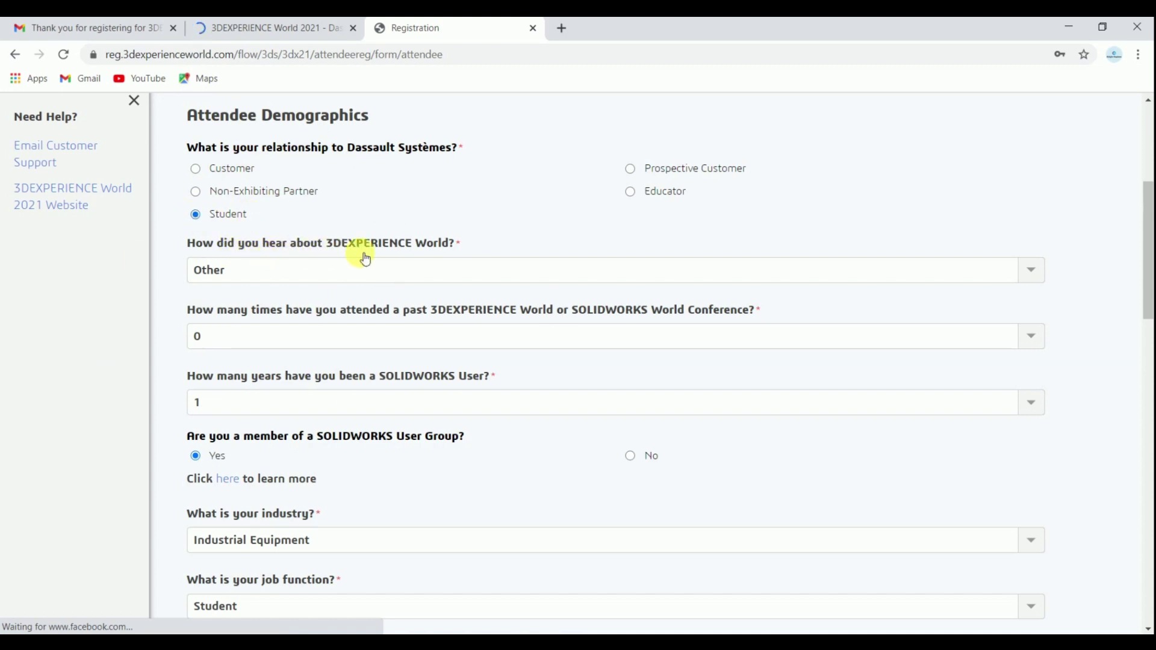
- Answer how you heard with Other, 0 past attendances and 3 years as a SOLIDWORKS user
{"action": "left_click", "coordinate": [1027, 269]}
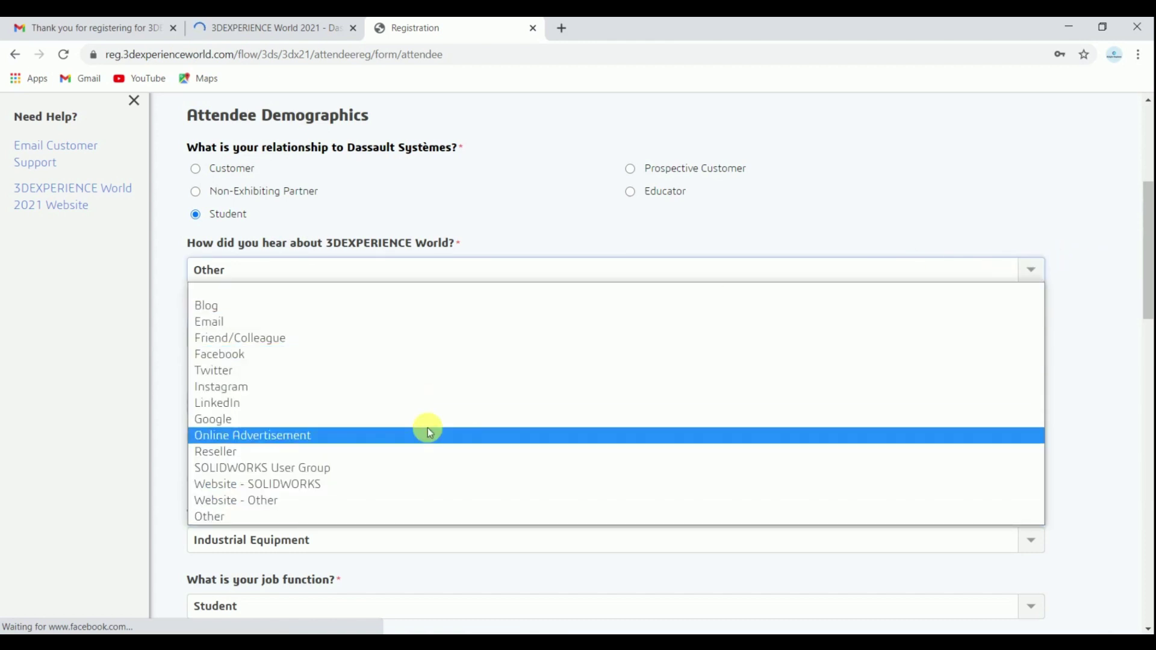
{"action": "left_click", "coordinate": [396, 515]}
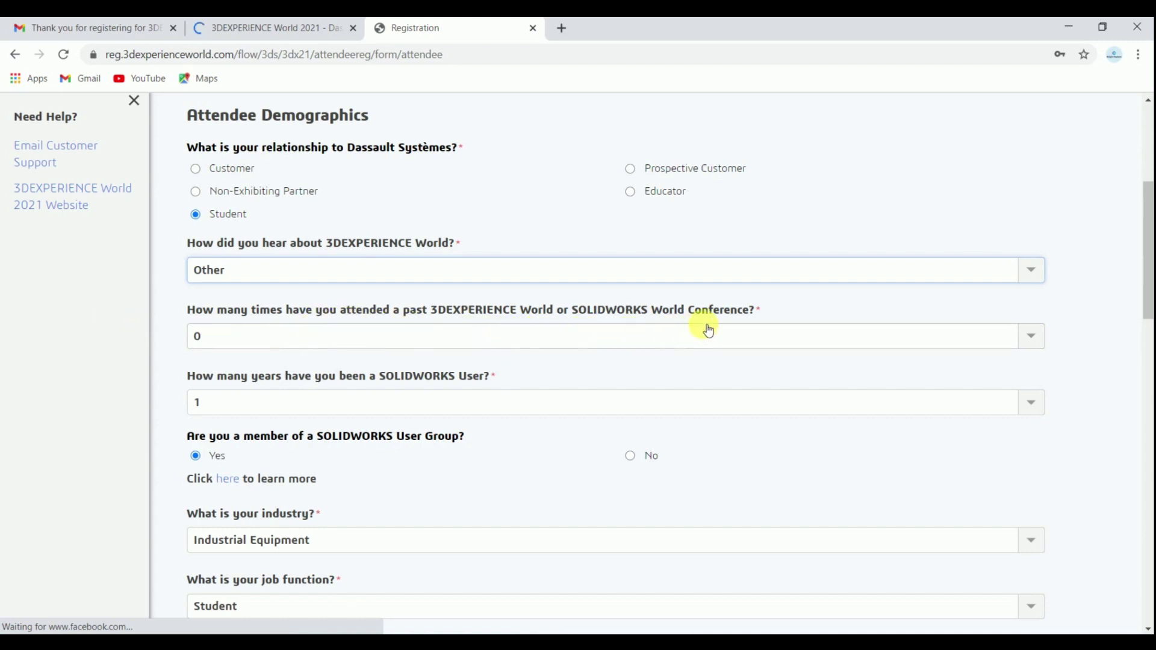
{"action": "left_click", "coordinate": [1036, 335]}
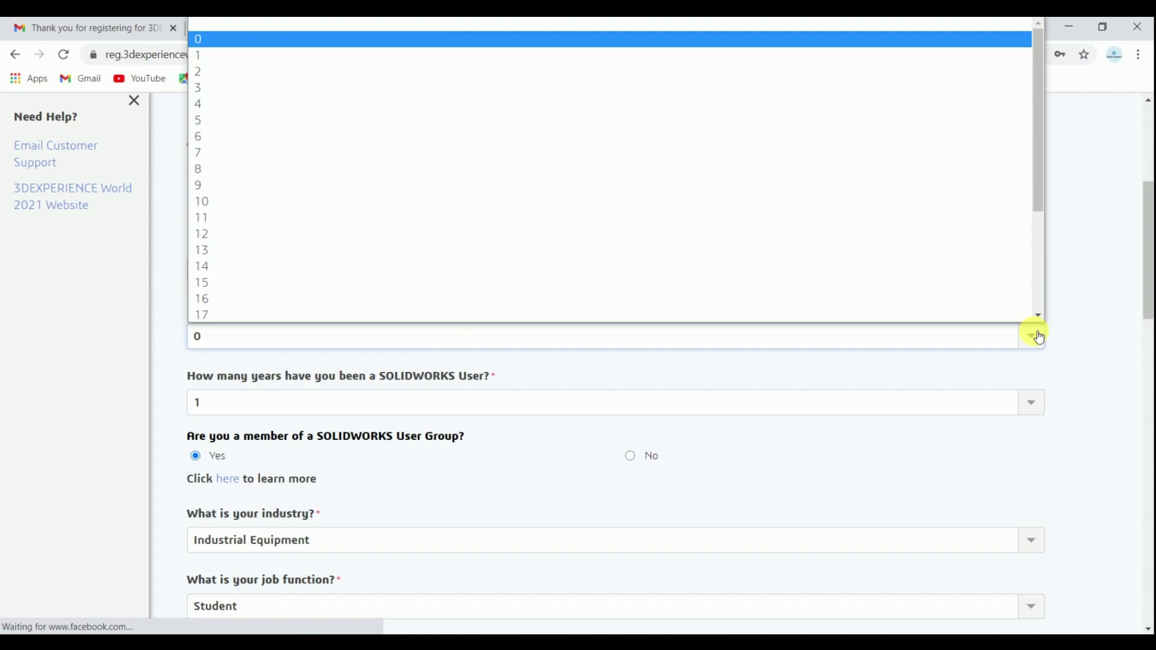
{"action": "left_click", "coordinate": [1040, 337]}
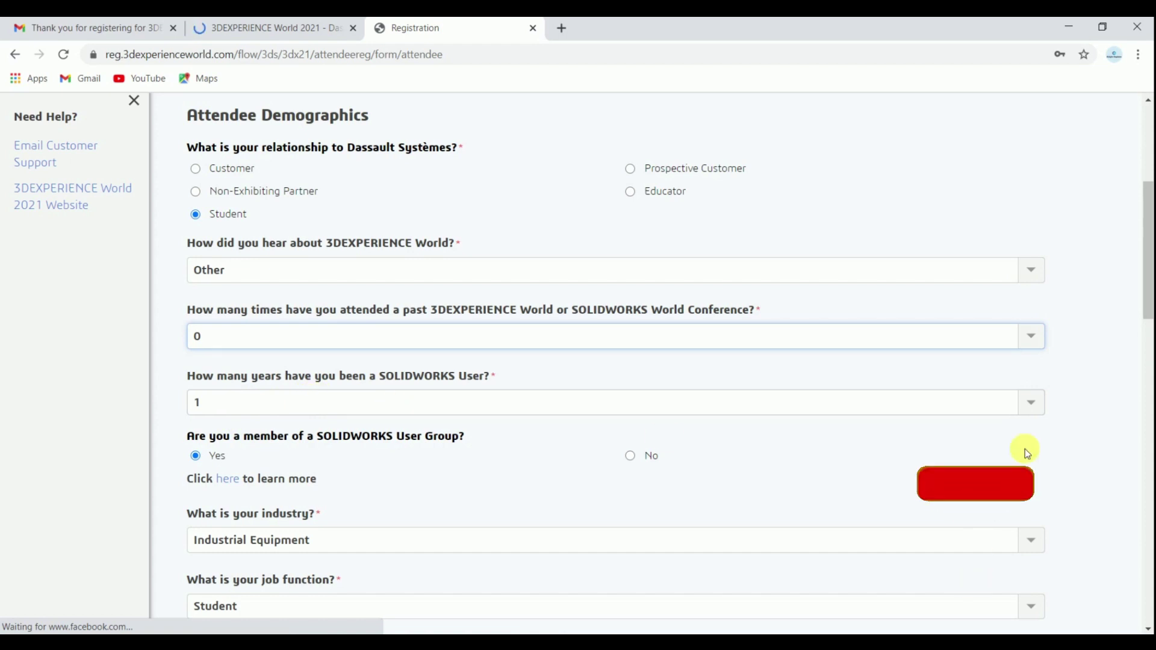
{"action": "left_click", "coordinate": [1042, 409]}
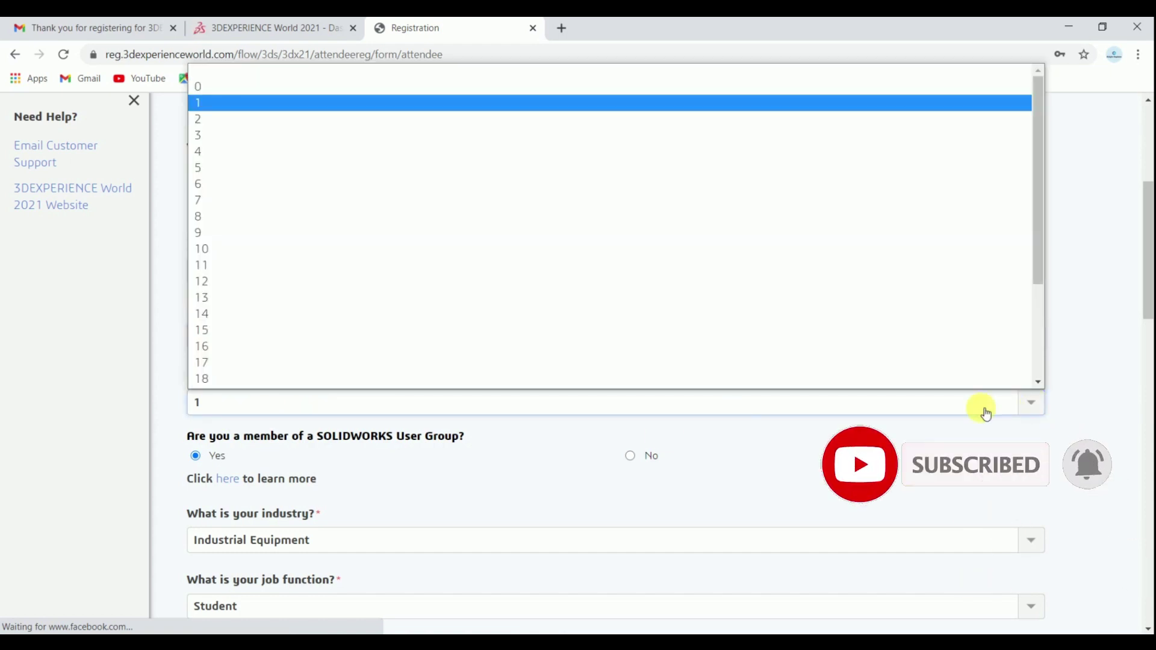
{"action": "left_click", "coordinate": [295, 135]}
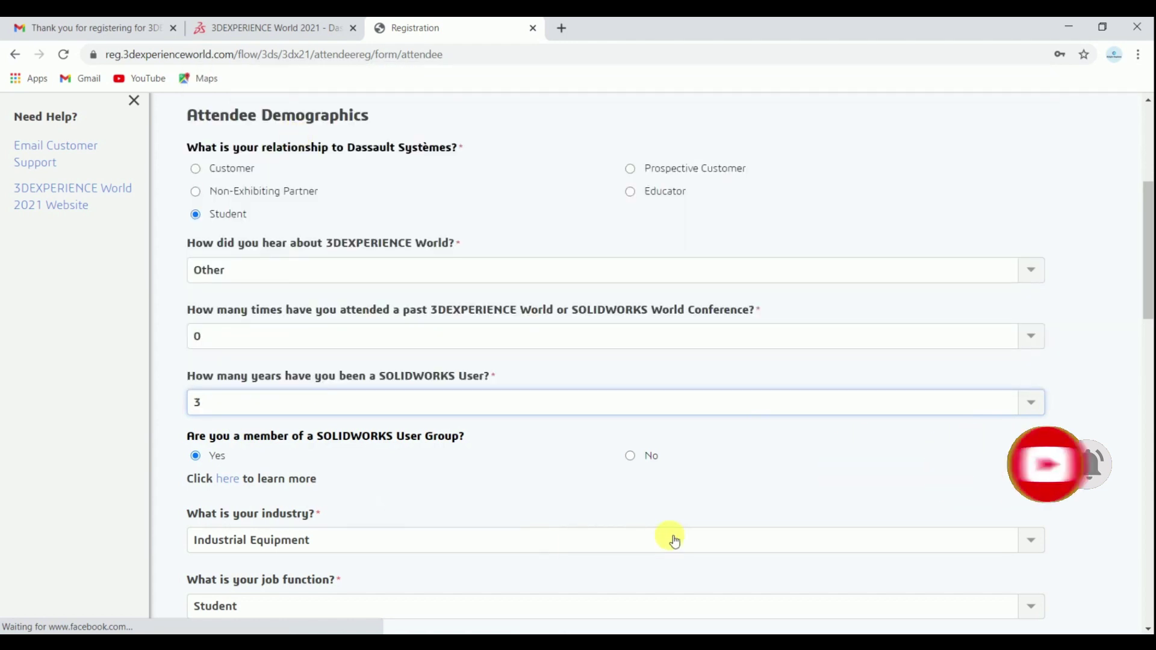
- Set industry to Industrial Equipment and job function to Student
{"action": "scroll", "coordinate": [671, 537], "scroll_direction": "down", "scroll_amount": 1}
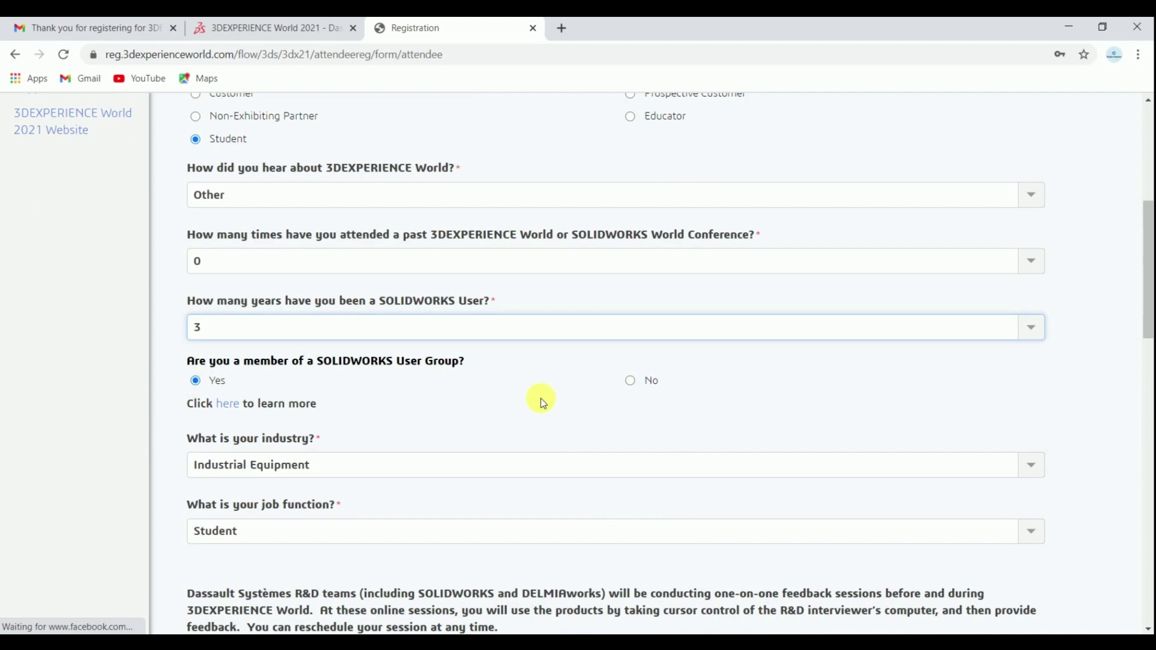
{"action": "scroll", "coordinate": [538, 400], "scroll_direction": "down", "scroll_amount": 1}
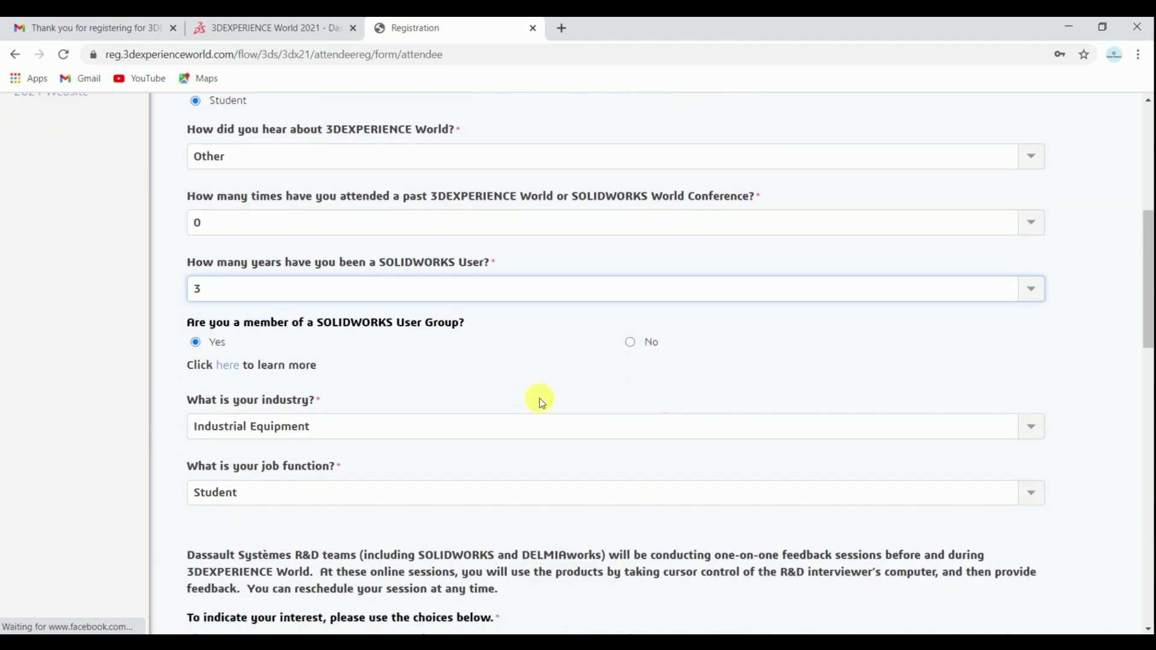
{"action": "scroll", "coordinate": [538, 401], "scroll_direction": "down", "scroll_amount": 1}
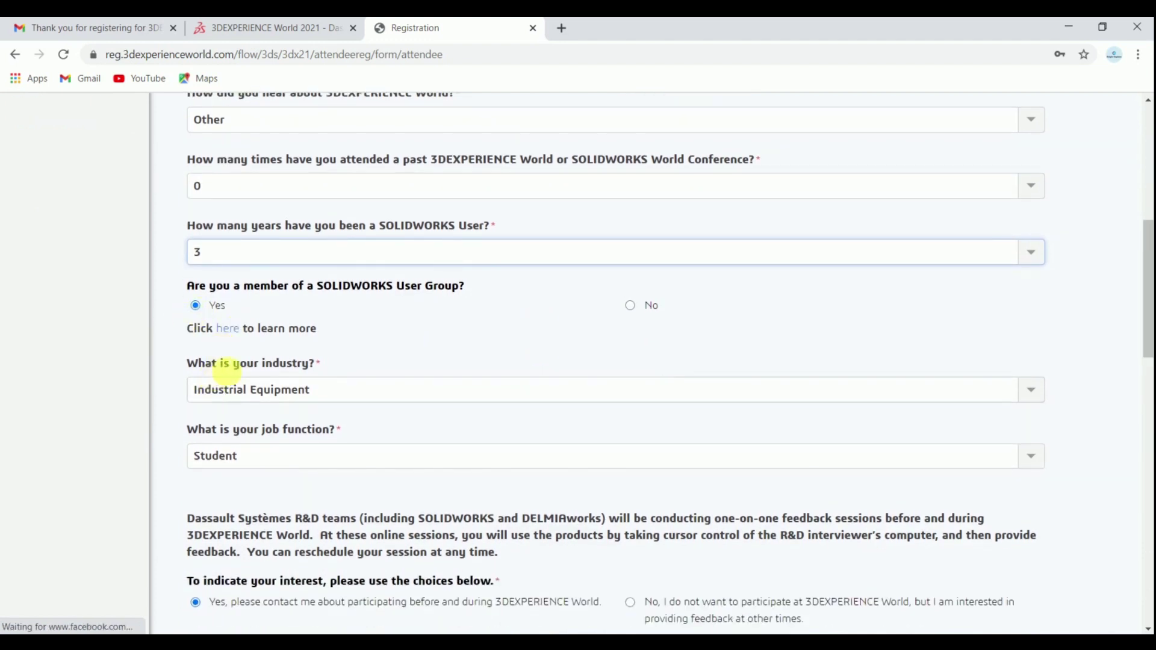
{"action": "scroll", "coordinate": [306, 368], "scroll_direction": "down", "scroll_amount": 1}
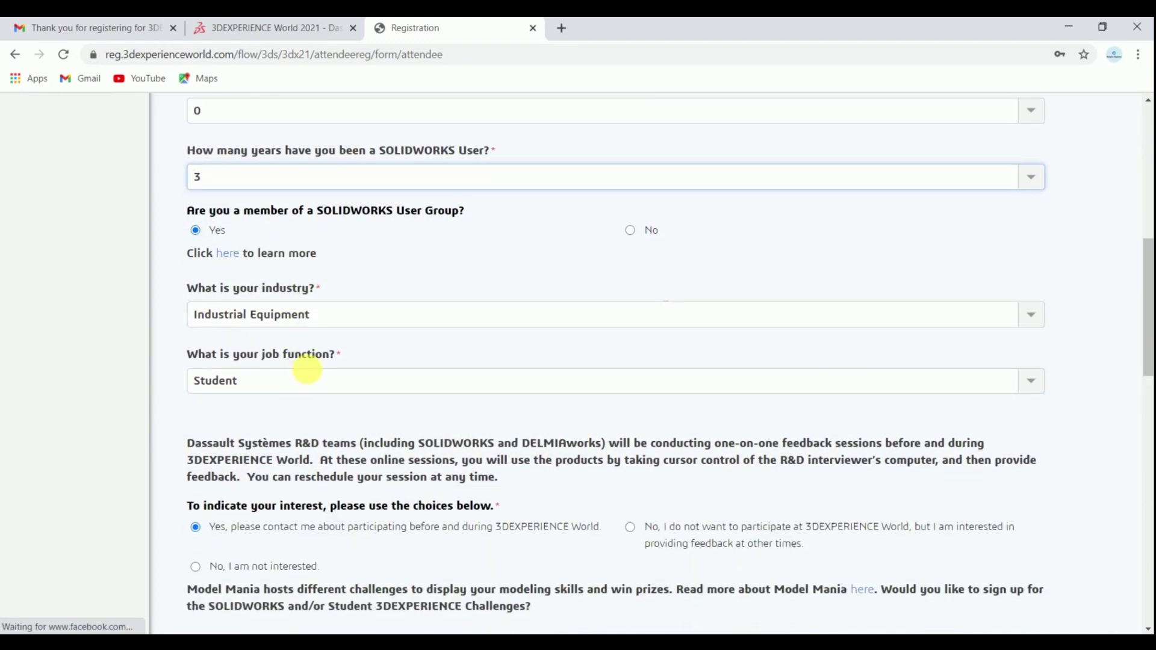
{"action": "left_click", "coordinate": [1044, 316]}
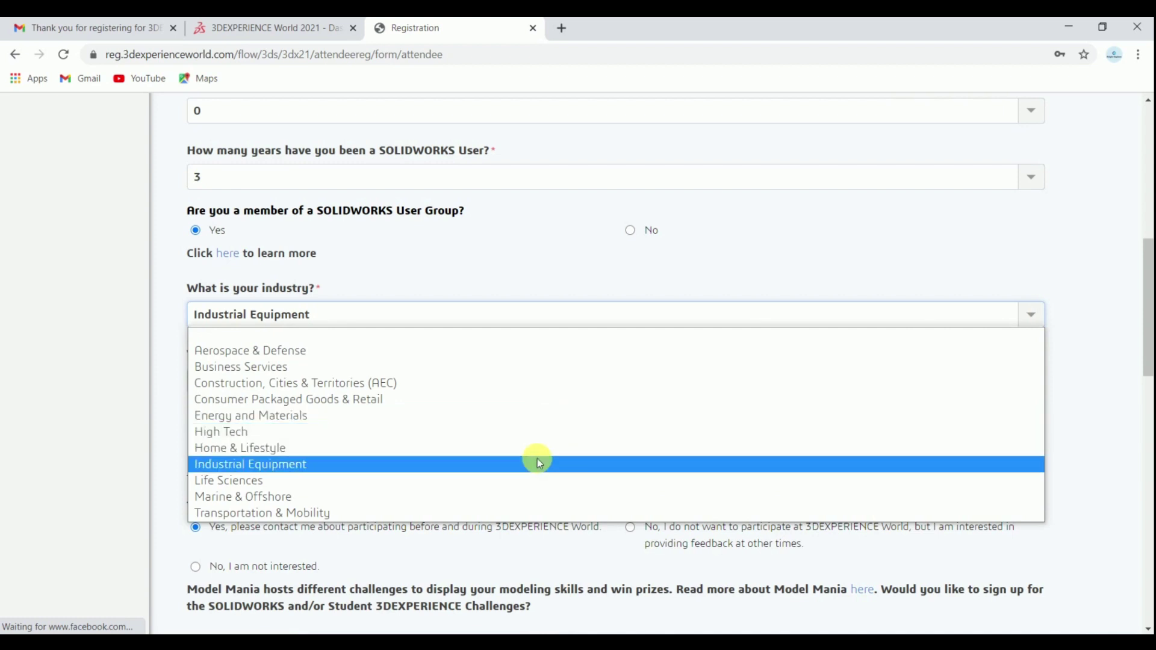
{"action": "left_click", "coordinate": [540, 463]}
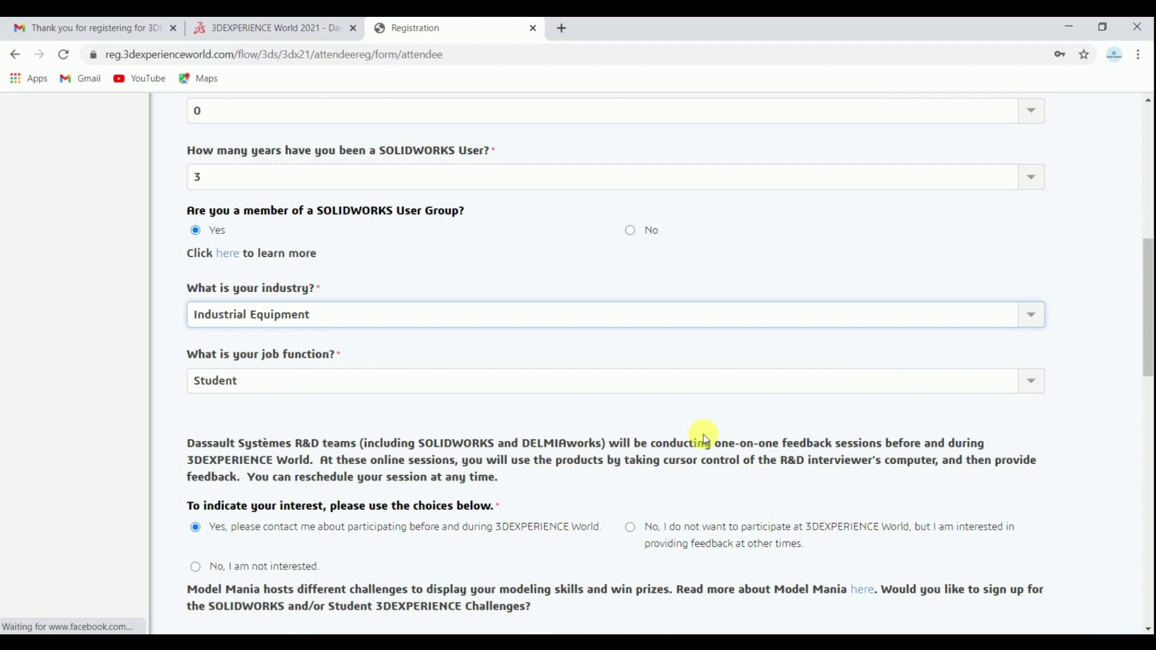
{"action": "left_click", "coordinate": [1031, 382]}
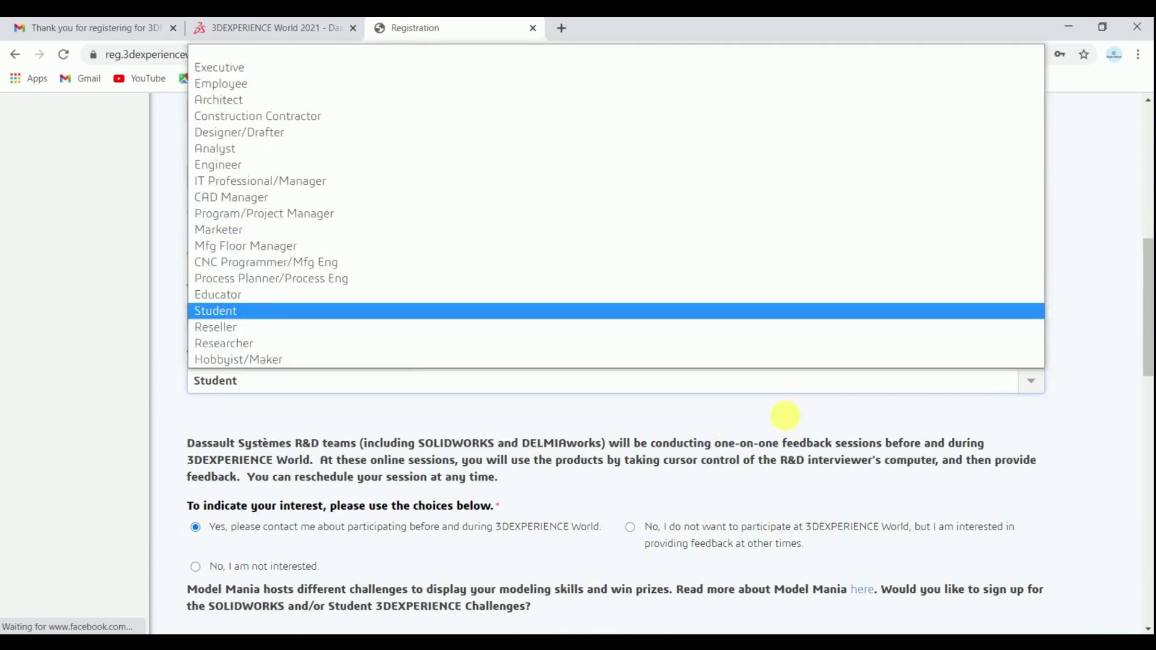
{"action": "left_click", "coordinate": [381, 309]}
{"action": "scroll", "coordinate": [364, 399], "scroll_direction": "down", "scroll_amount": 3}
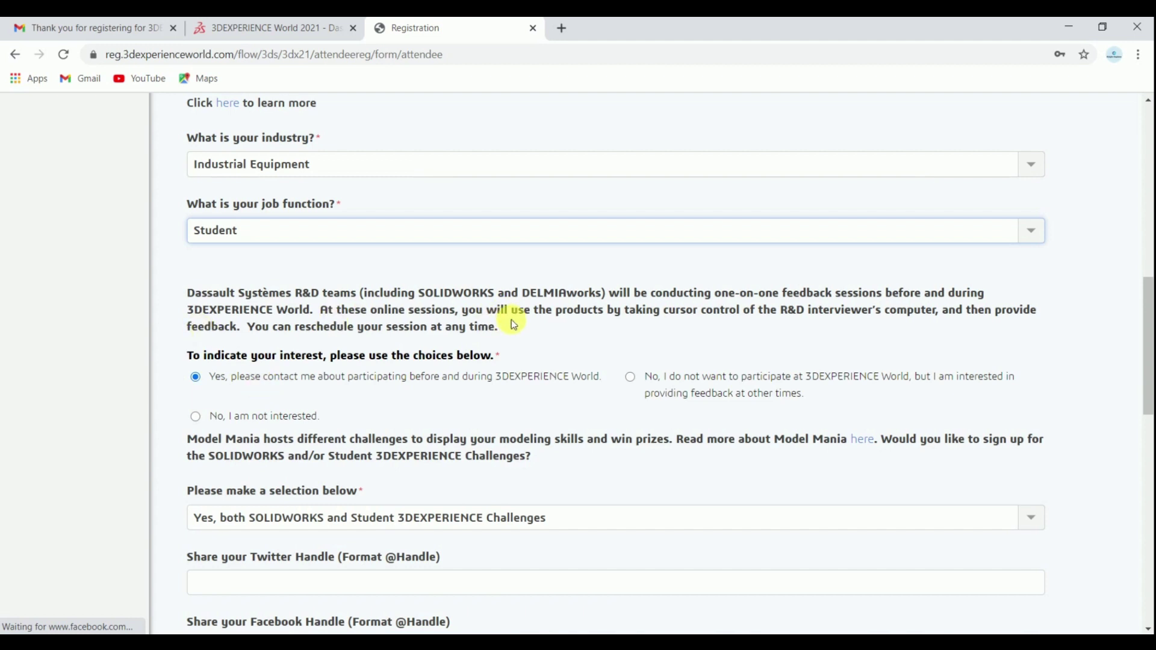
- Choose 'Yes, both SOLIDWORKS and Student 3DEXPERIENCE Challenges' for Model Mania and save the attendee details
{"action": "scroll", "coordinate": [427, 404], "scroll_direction": "down", "scroll_amount": 2}
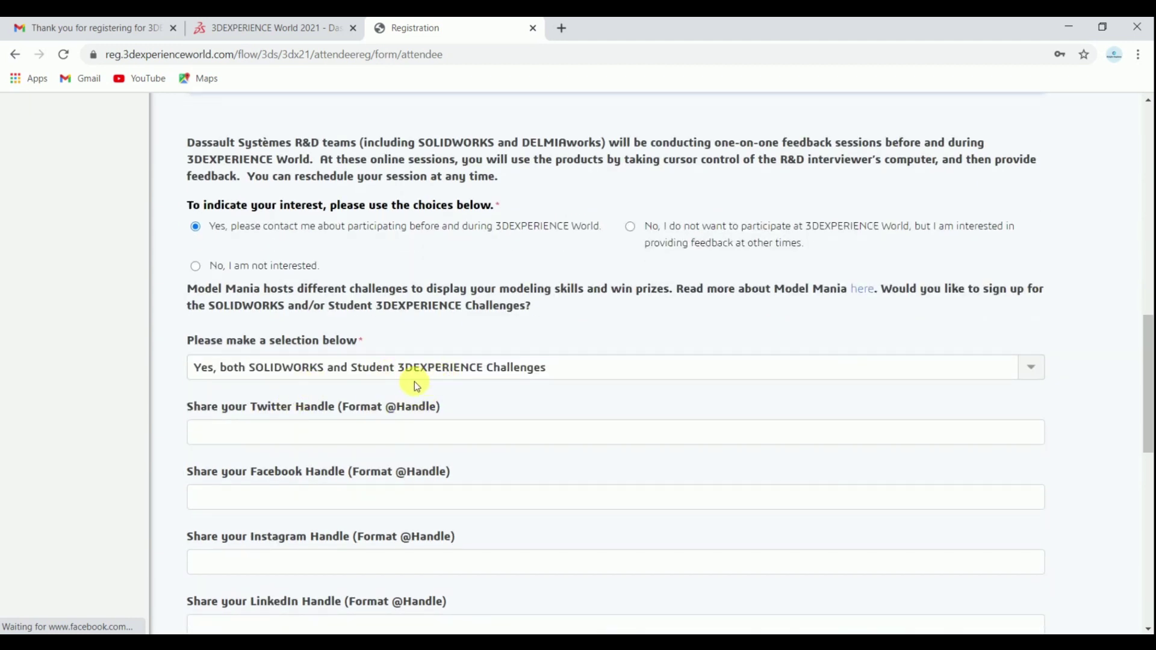
{"action": "left_click", "coordinate": [1031, 368]}
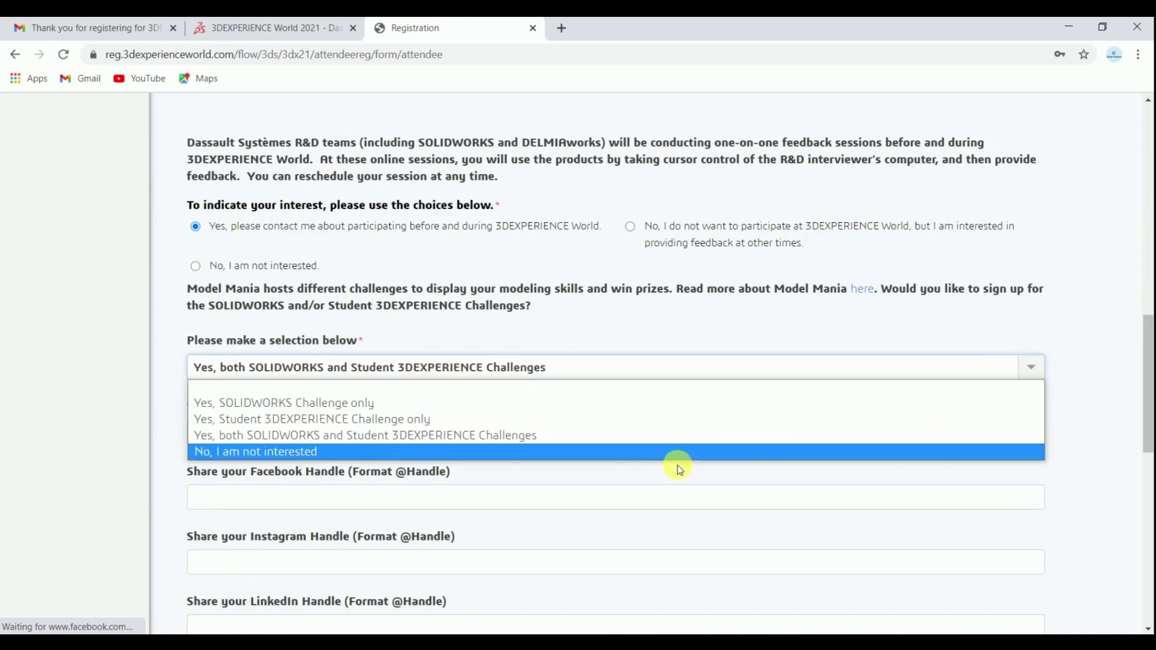
{"action": "left_click", "coordinate": [657, 436]}
{"action": "scroll", "coordinate": [662, 434], "scroll_direction": "down", "scroll_amount": 4}
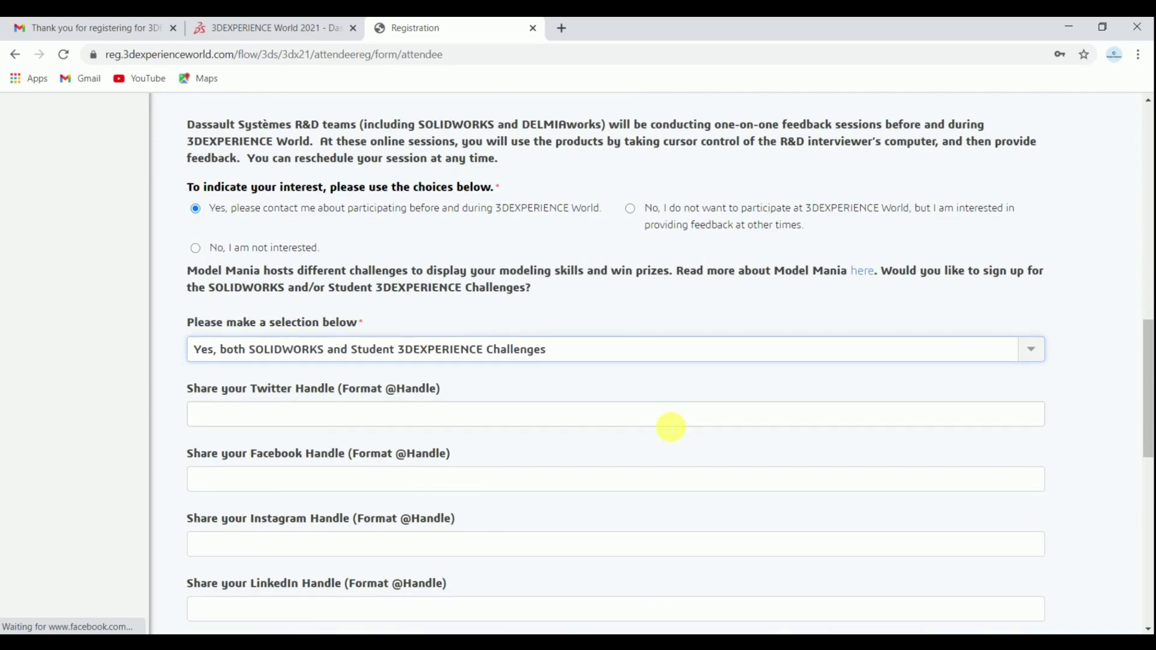
{"action": "scroll", "coordinate": [667, 429], "scroll_direction": "down", "scroll_amount": 1}
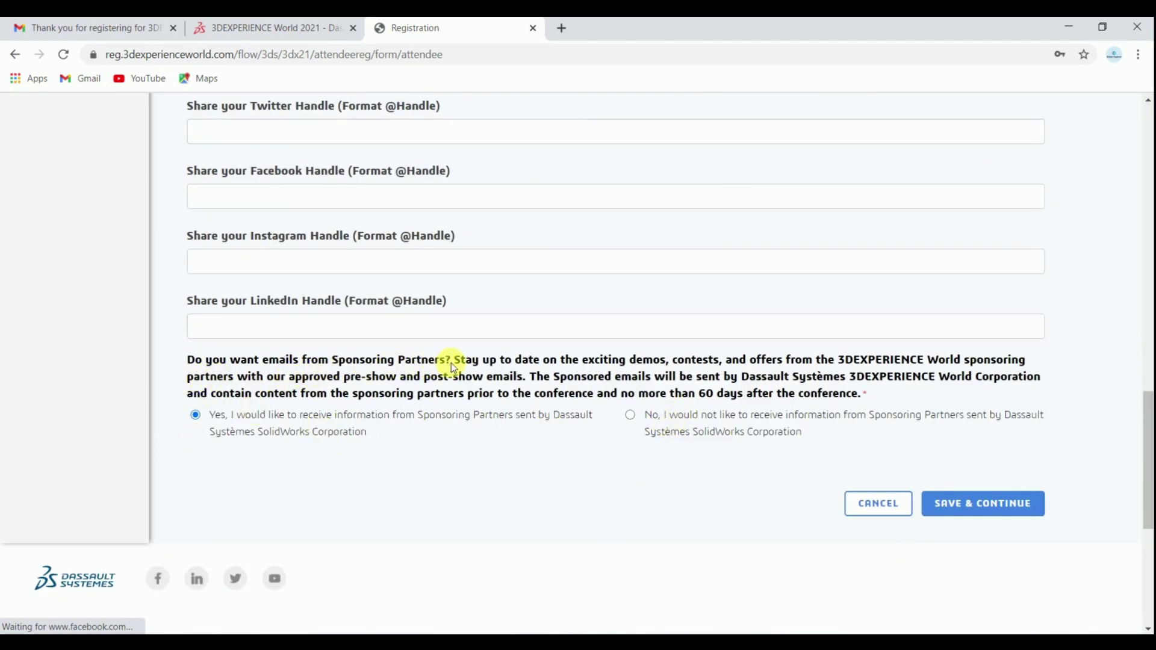
{"action": "left_click", "coordinate": [976, 504]}
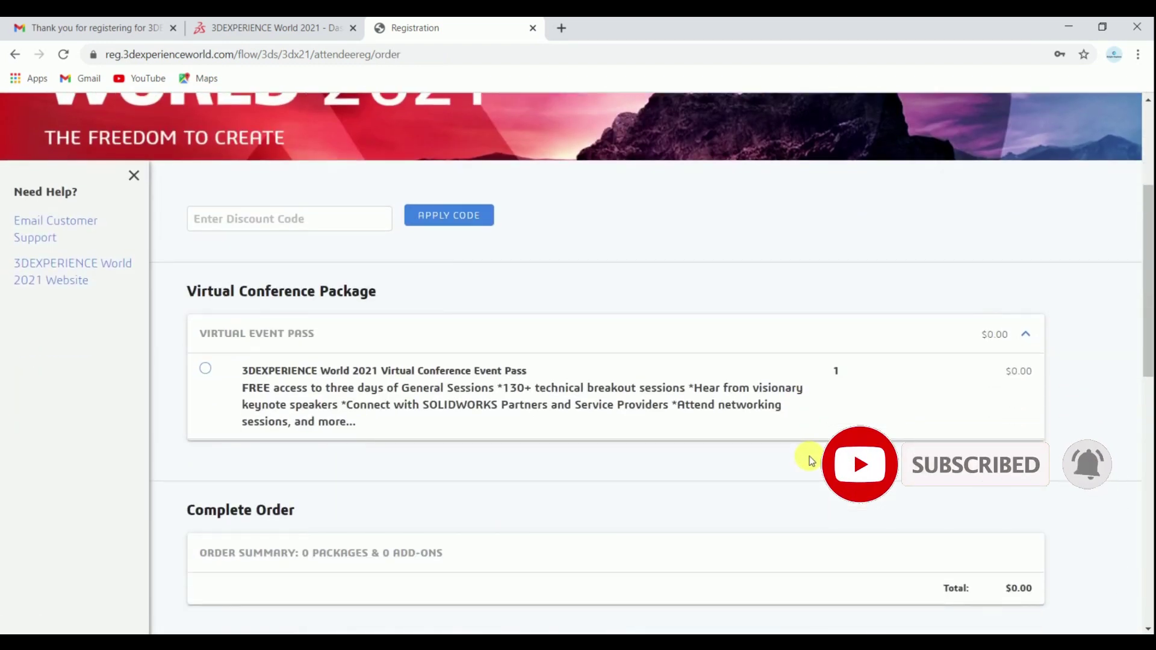
- Select the Virtual Conference Event Pass and review the order summary showing 1 package at $0.00
{"action": "scroll", "coordinate": [810, 461], "scroll_direction": "down", "scroll_amount": 1}
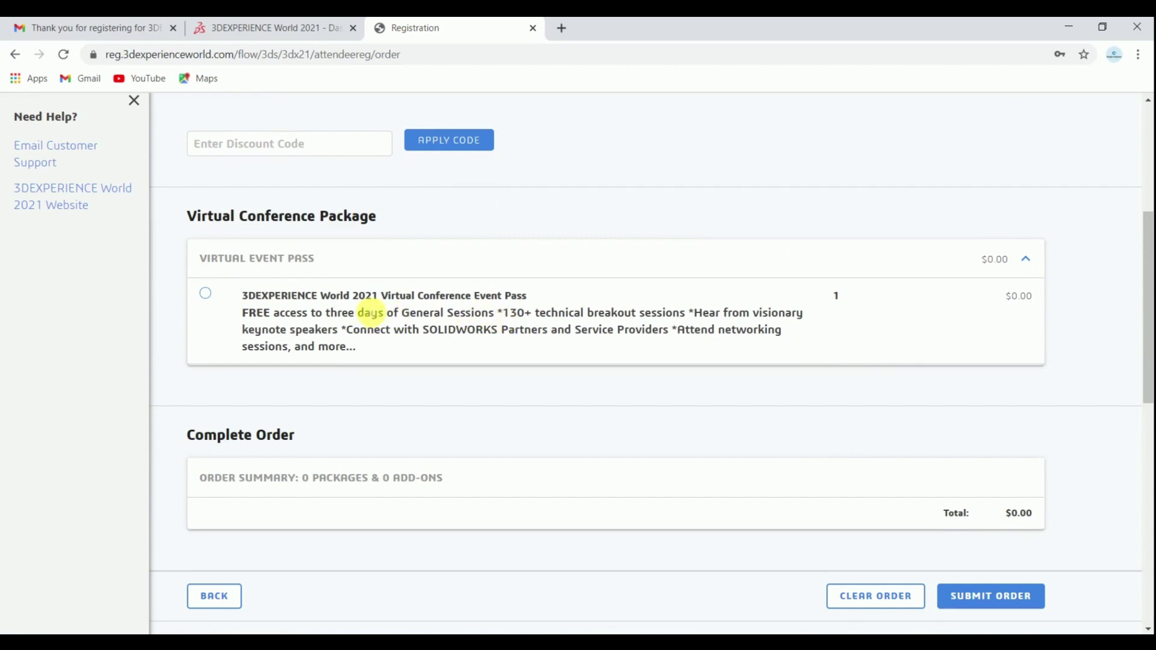
{"action": "left_click", "coordinate": [206, 294]}
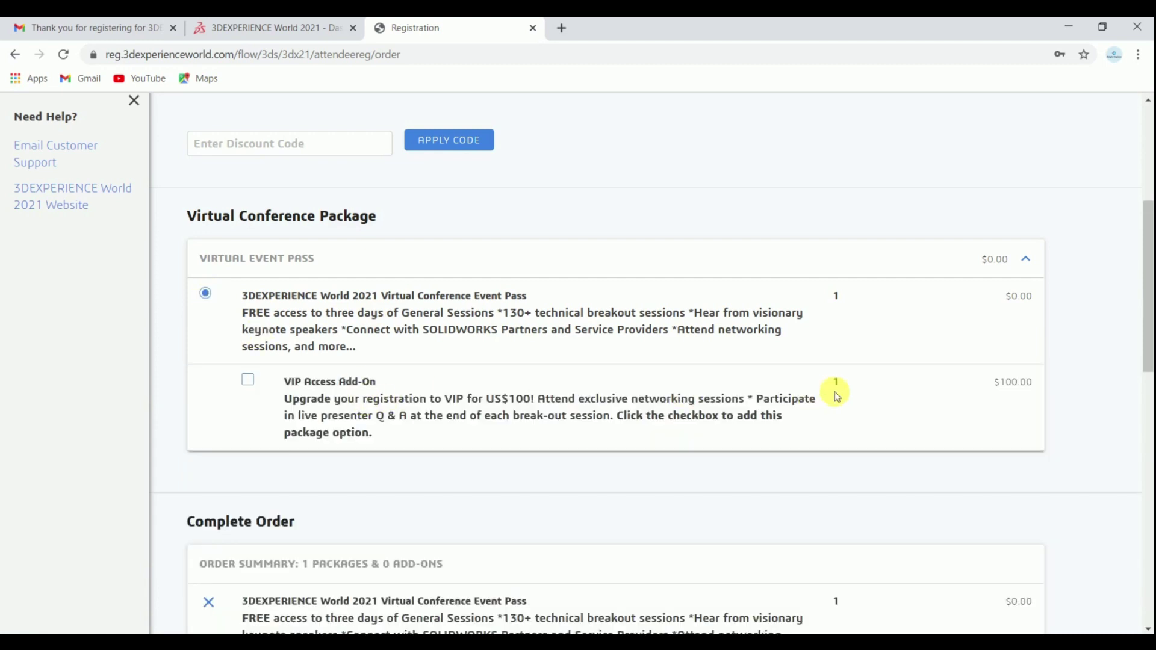
{"action": "scroll", "coordinate": [806, 378], "scroll_direction": "down", "scroll_amount": 1}
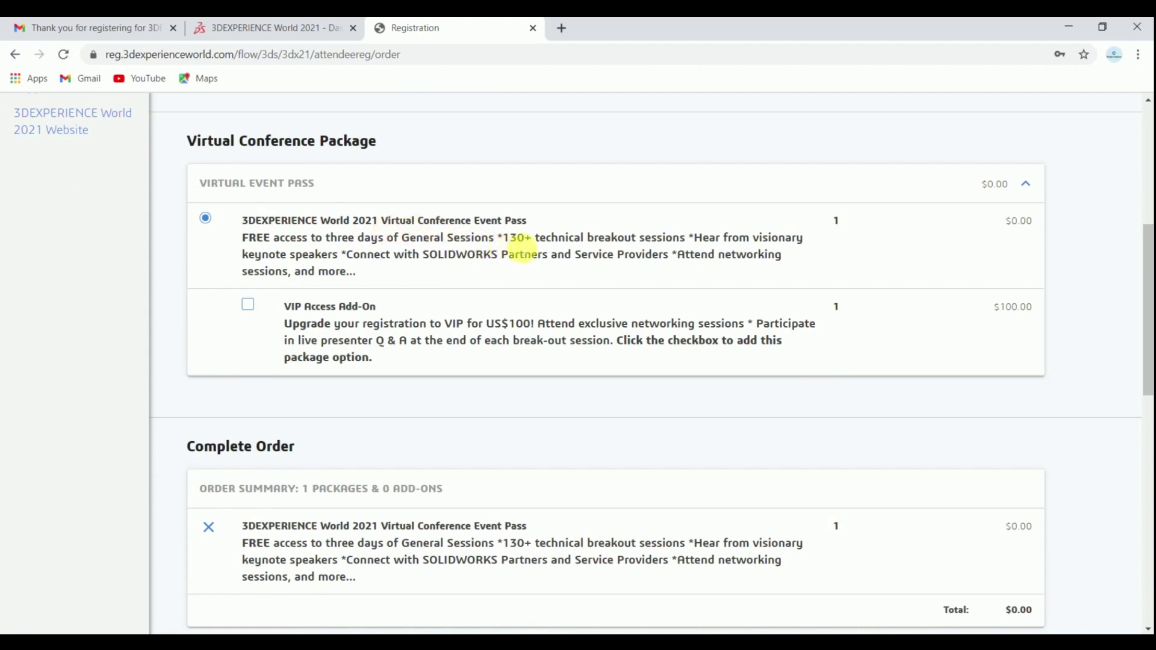
{"action": "scroll", "coordinate": [512, 248], "scroll_direction": "down", "scroll_amount": 4}
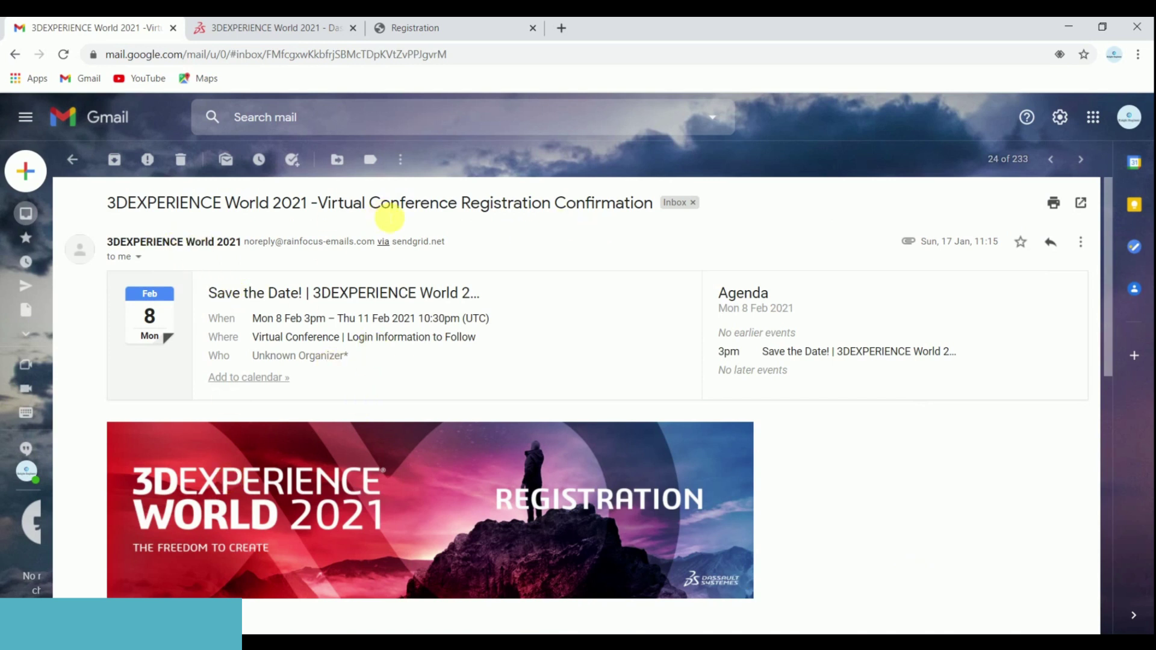
- Preview the attached invoice PDF showing a $0.00 balance due, then return to the email
{"action": "scroll", "coordinate": [390, 218], "scroll_direction": "down", "scroll_amount": 2}
{"action": "scroll", "coordinate": [389, 220], "scroll_direction": "down", "scroll_amount": 6}
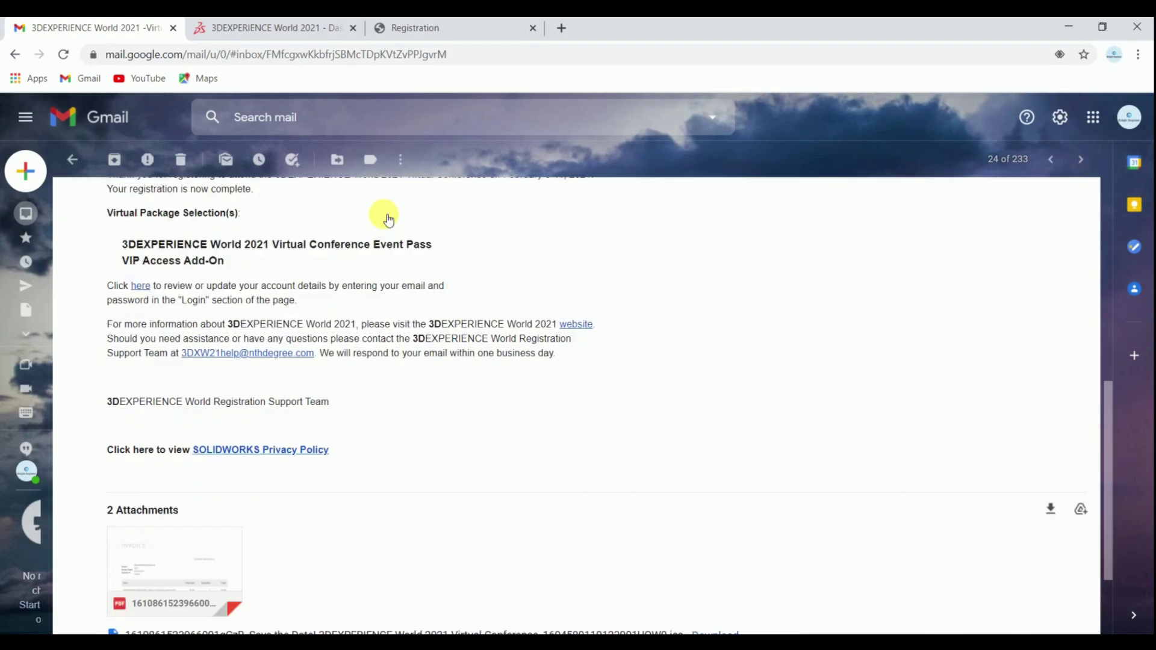
{"action": "scroll", "coordinate": [389, 219], "scroll_direction": "down", "scroll_amount": 2}
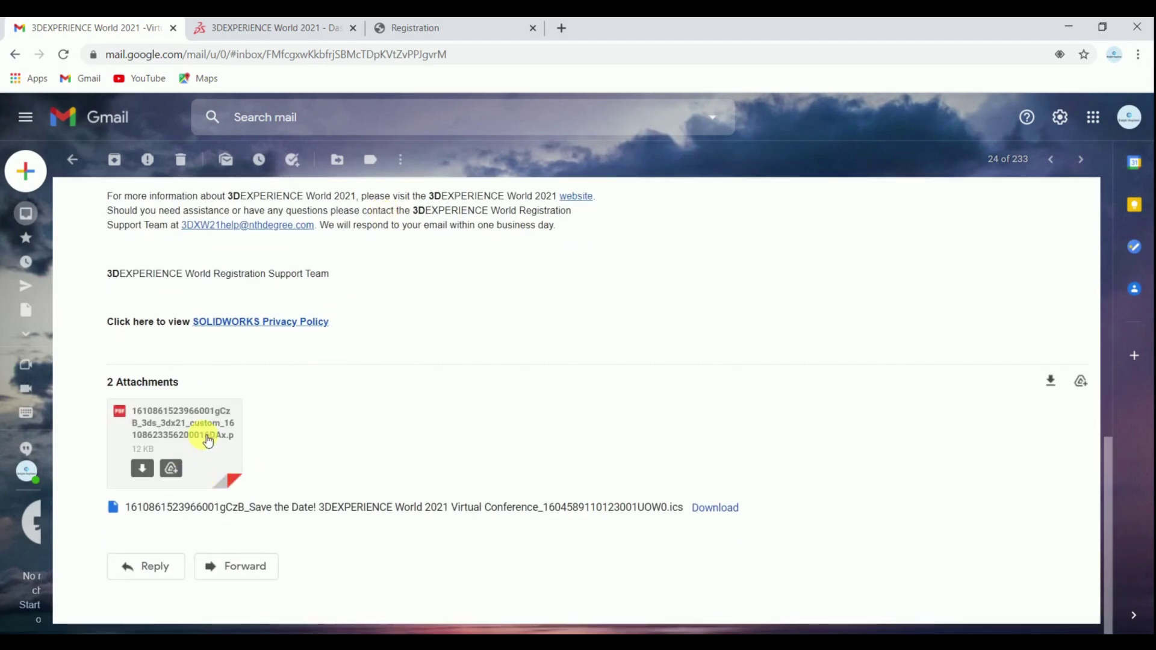
{"action": "left_click", "coordinate": [206, 440]}
{"action": "mouse_move", "coordinate": [576, 380]}
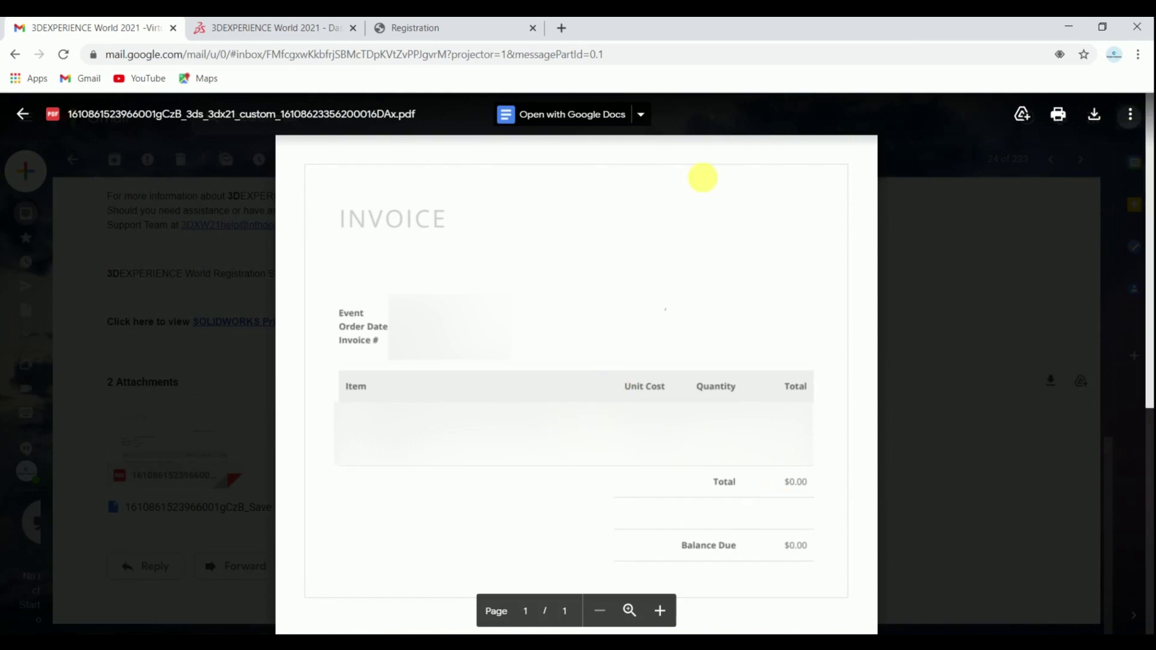
{"action": "left_click", "coordinate": [23, 114]}
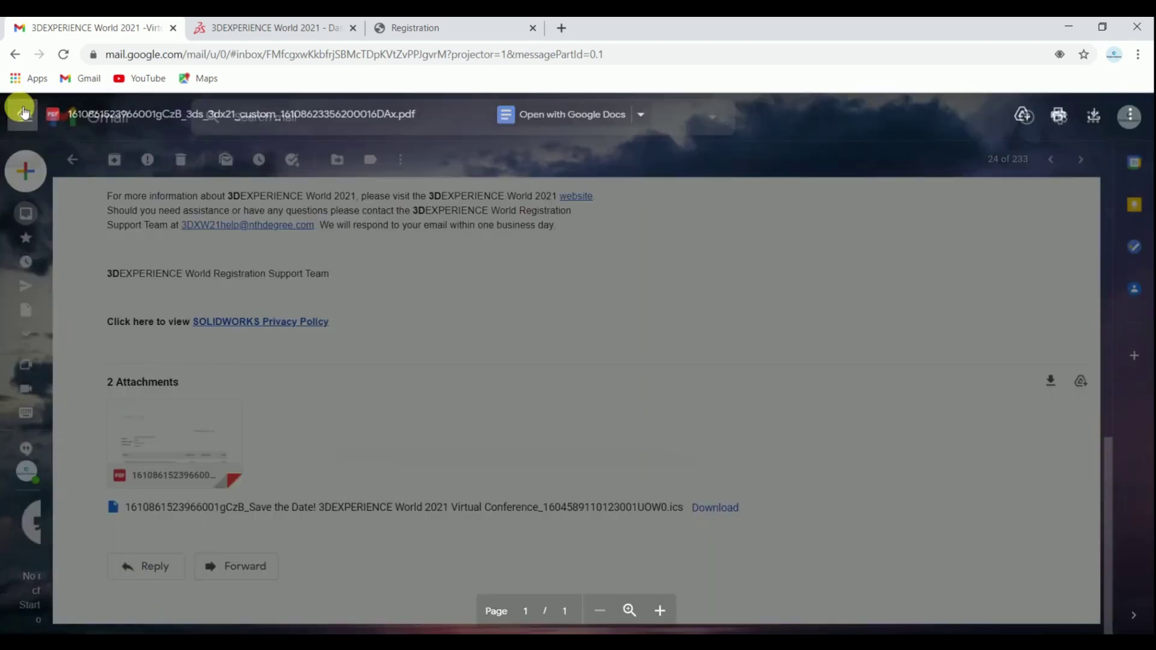